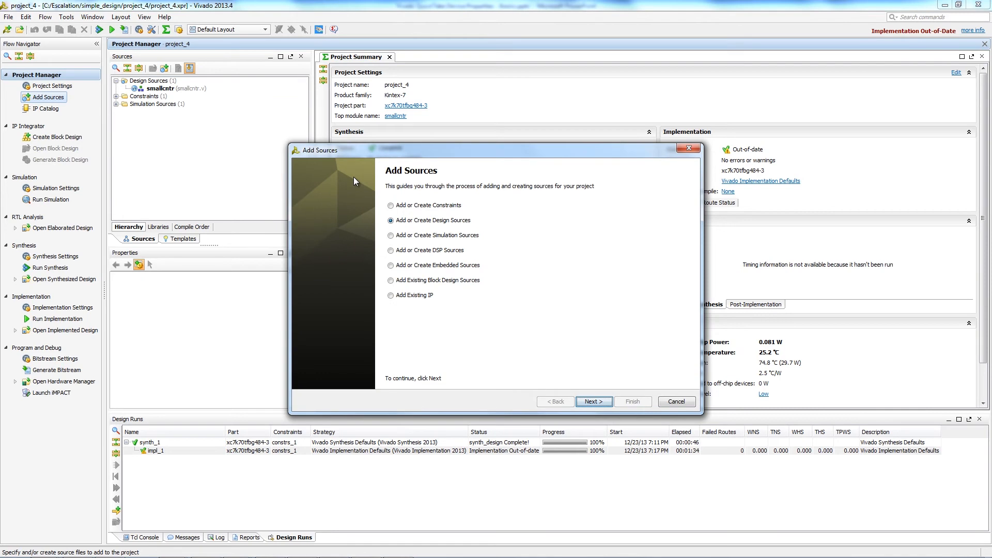
Step: Create an XDC constraints file named bitstream_settings, local to the project, and add it to constraint set constrs_1
click(424, 208)
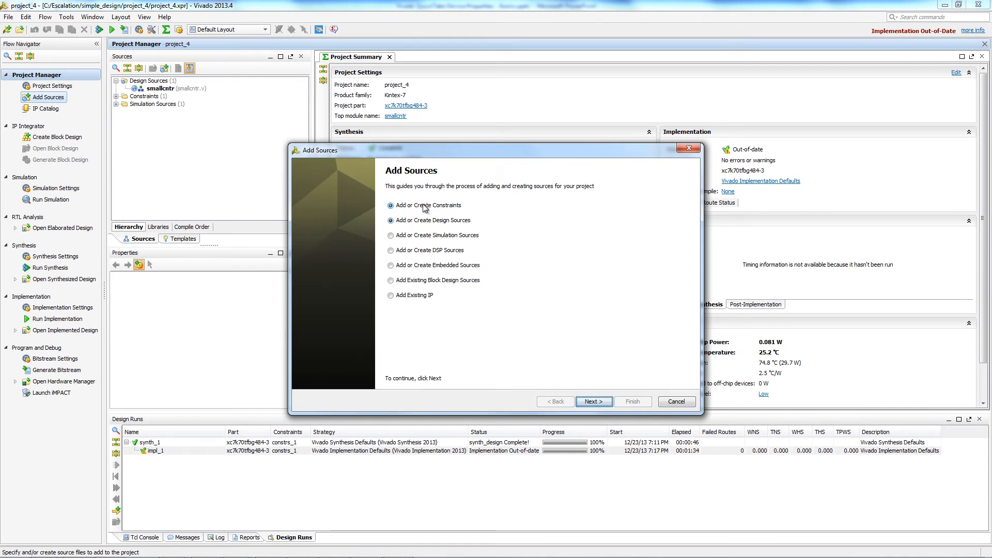
click(593, 402)
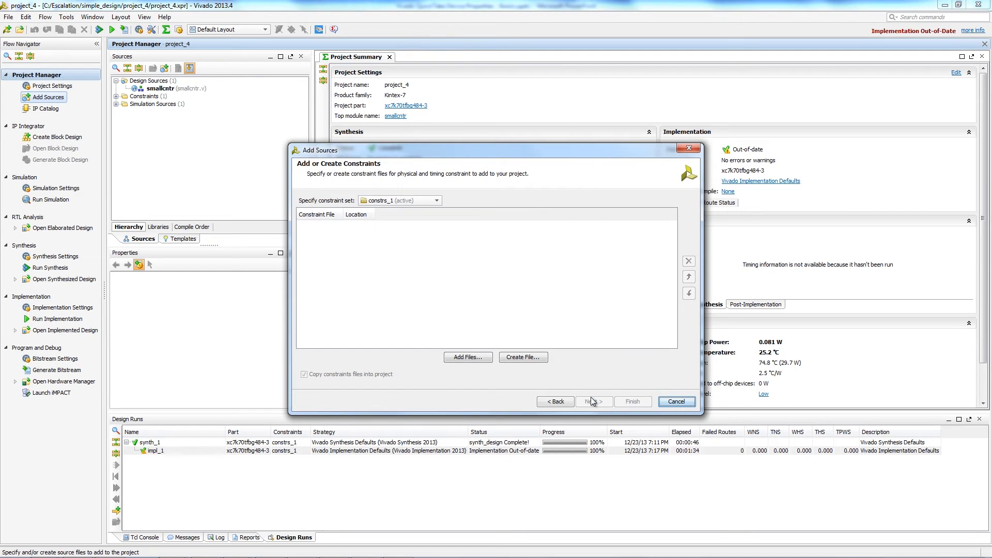
click(521, 358)
text(bitstream)
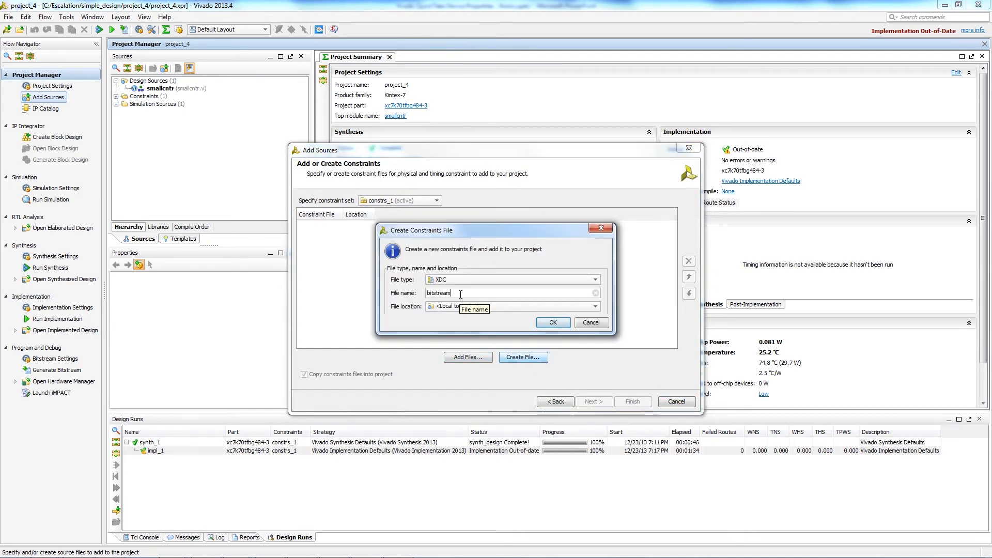
text(_settings)
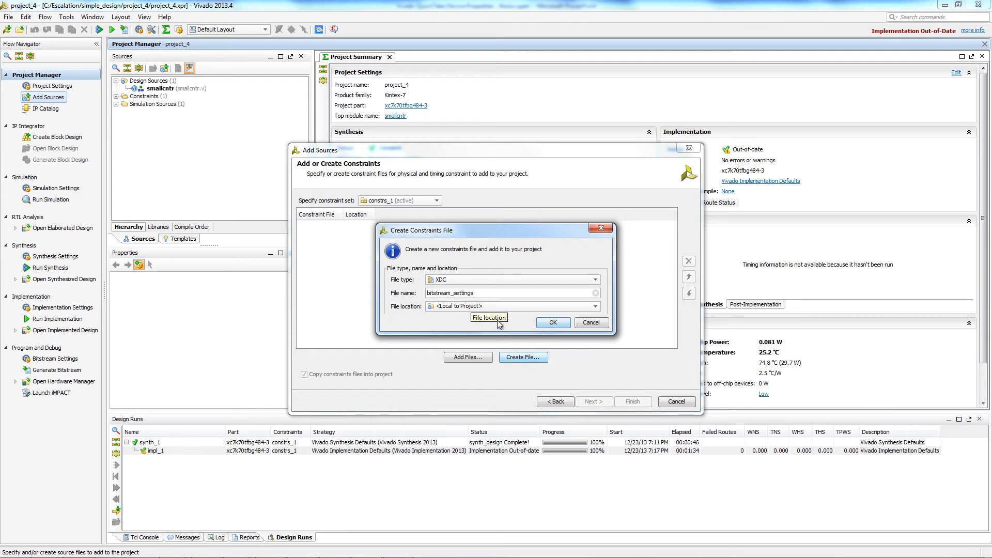
click(552, 323)
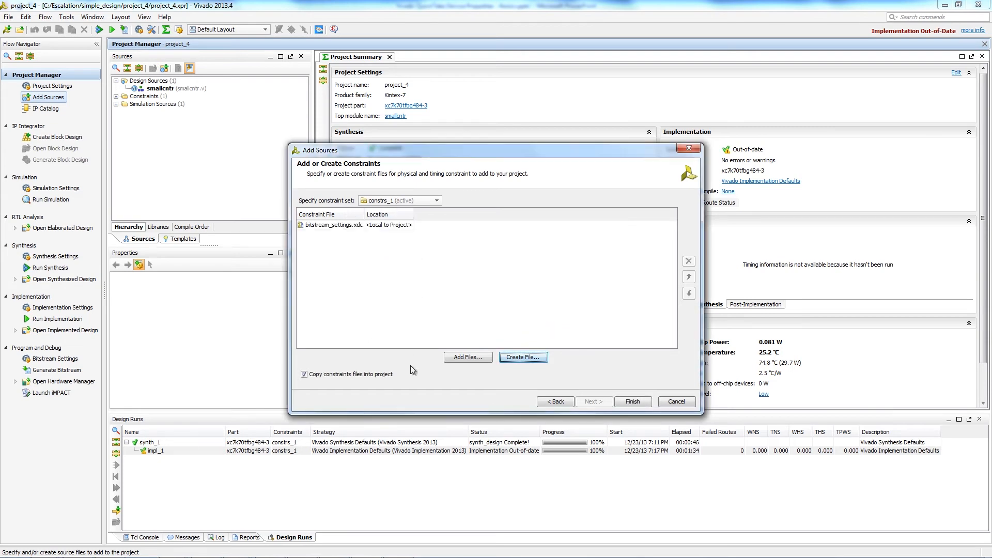
click(633, 402)
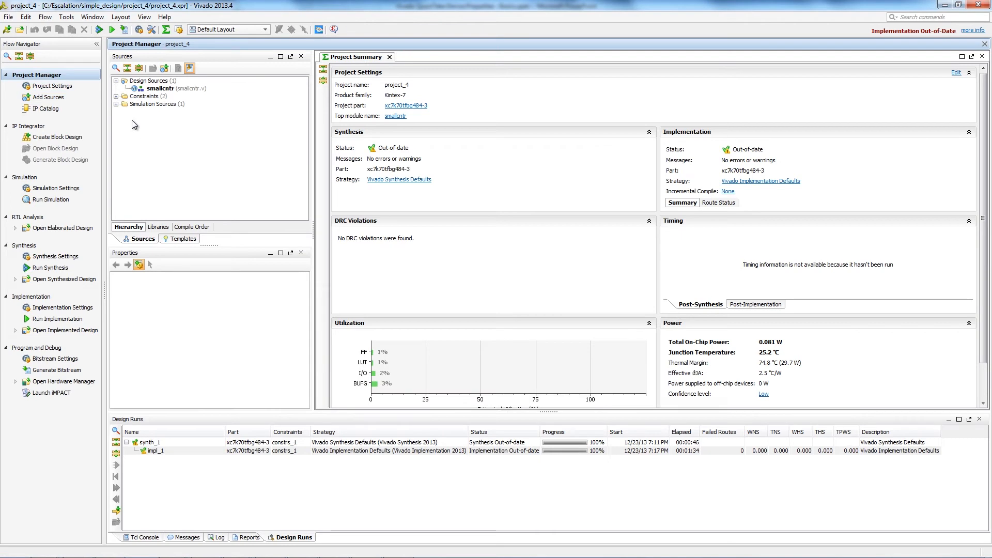
Step: Set bitstream_settings.xdc in constrs_1 as the target constraint file
click(116, 97)
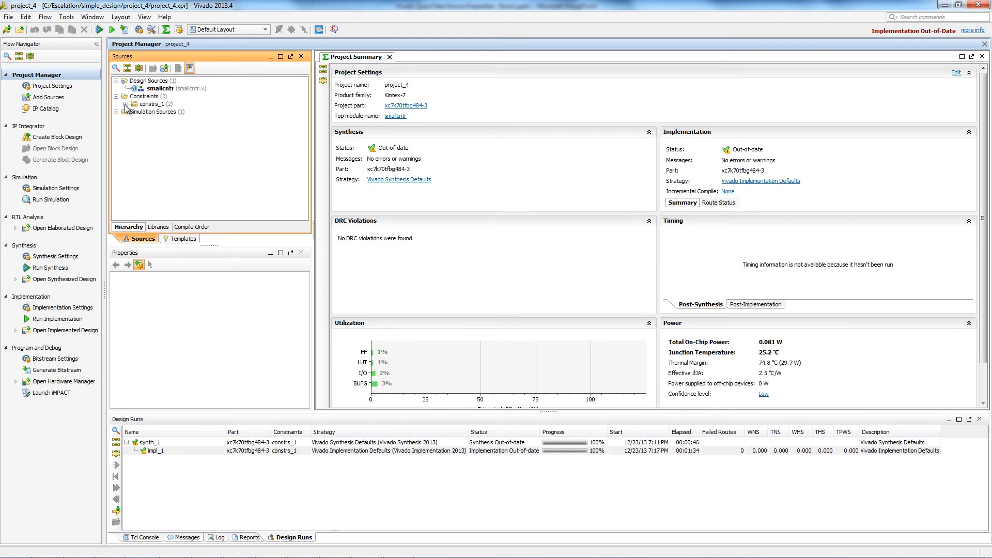
click(125, 104)
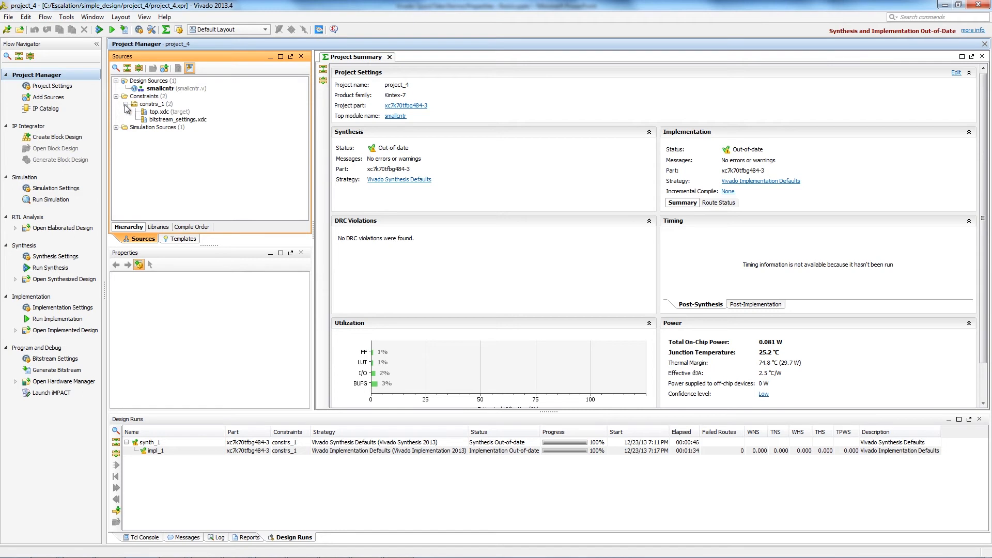
click(170, 120)
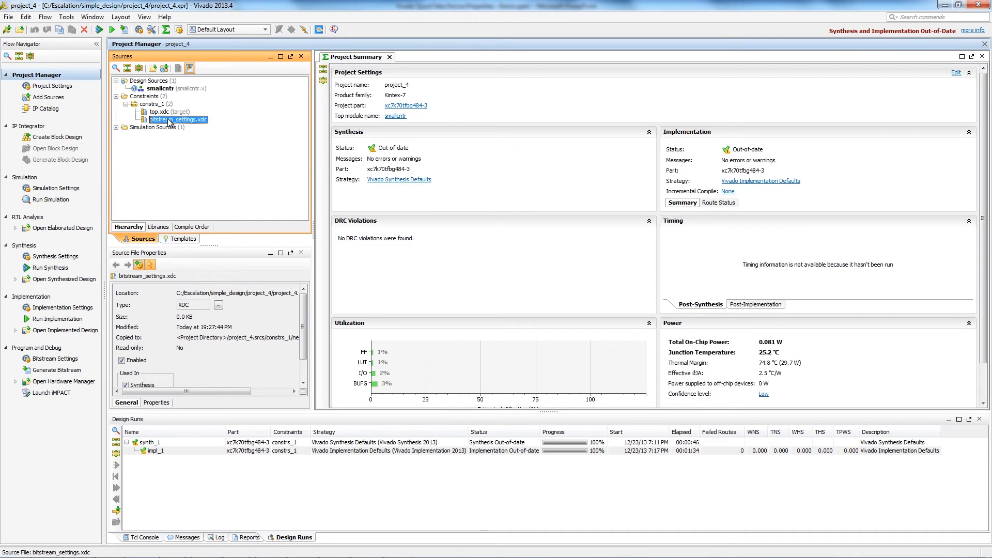
right_click(169, 121)
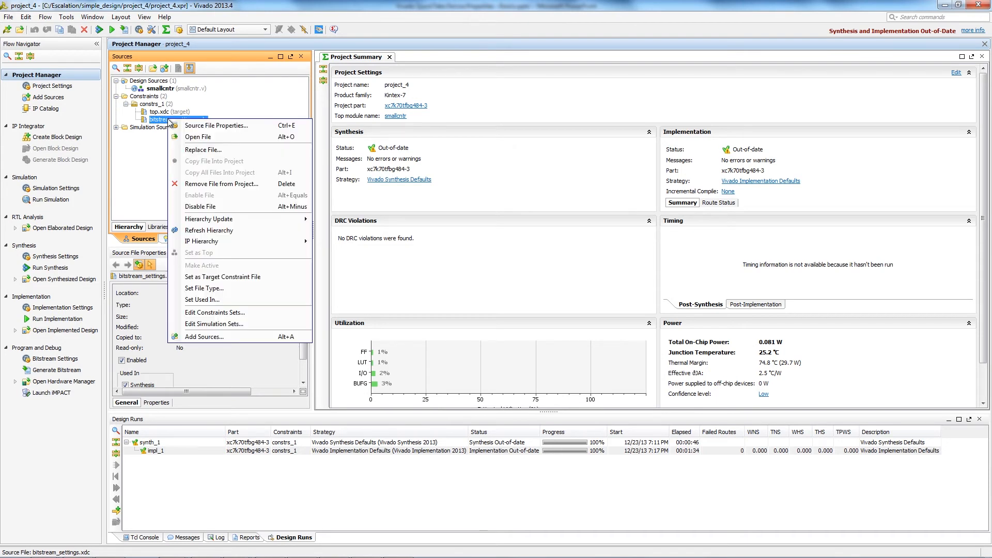
click(207, 279)
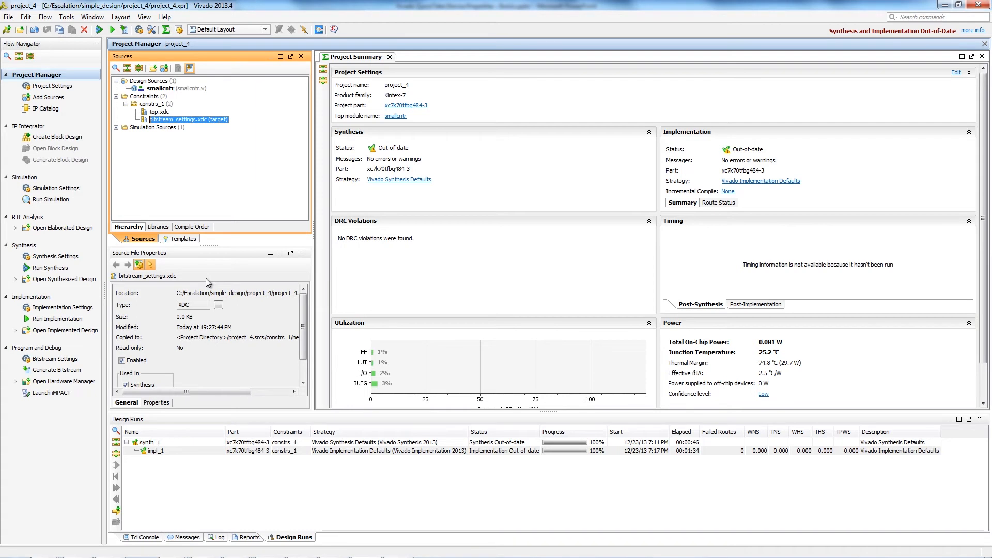
Step: Exclude bitstream_settings.xdc from synthesis so that it is used only in implementation
right_click(191, 120)
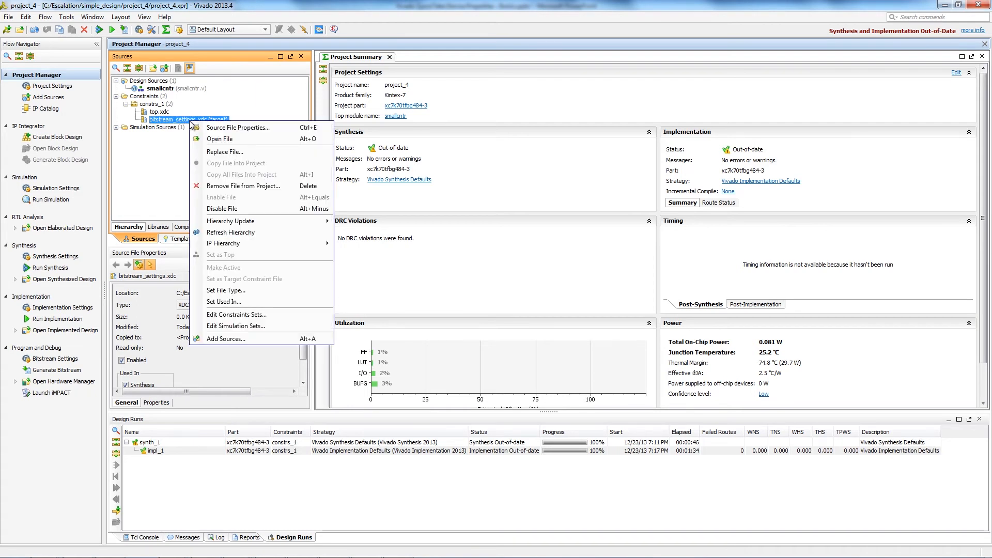
click(216, 302)
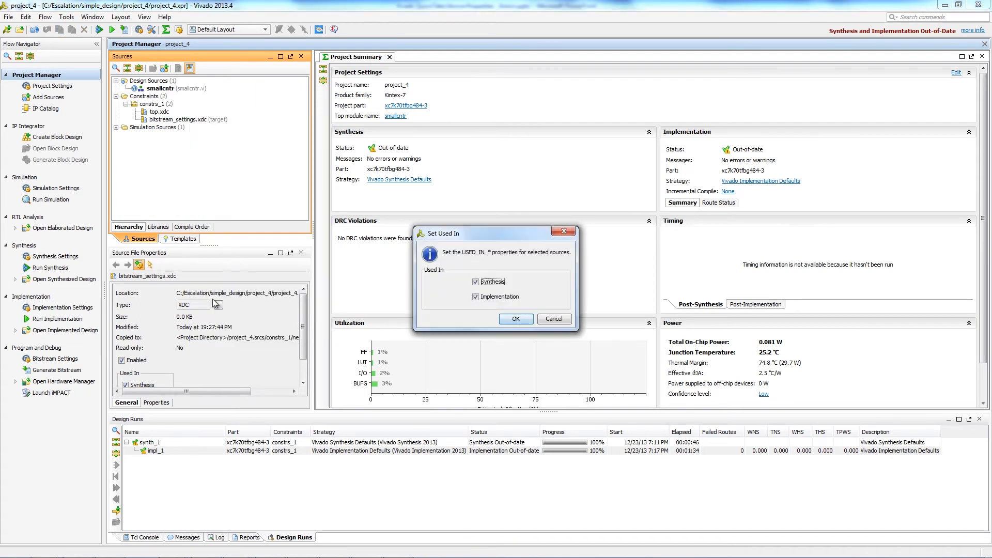
click(475, 282)
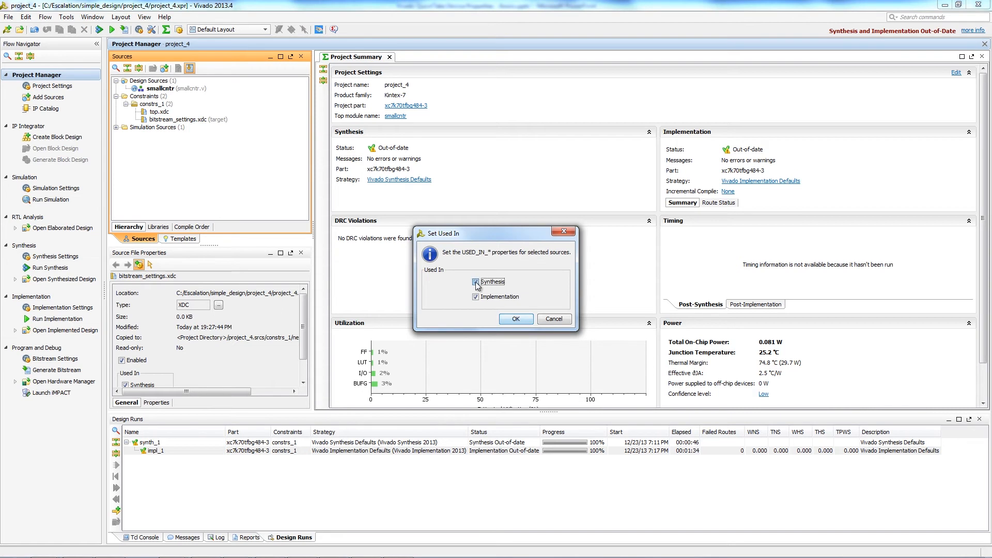
click(512, 320)
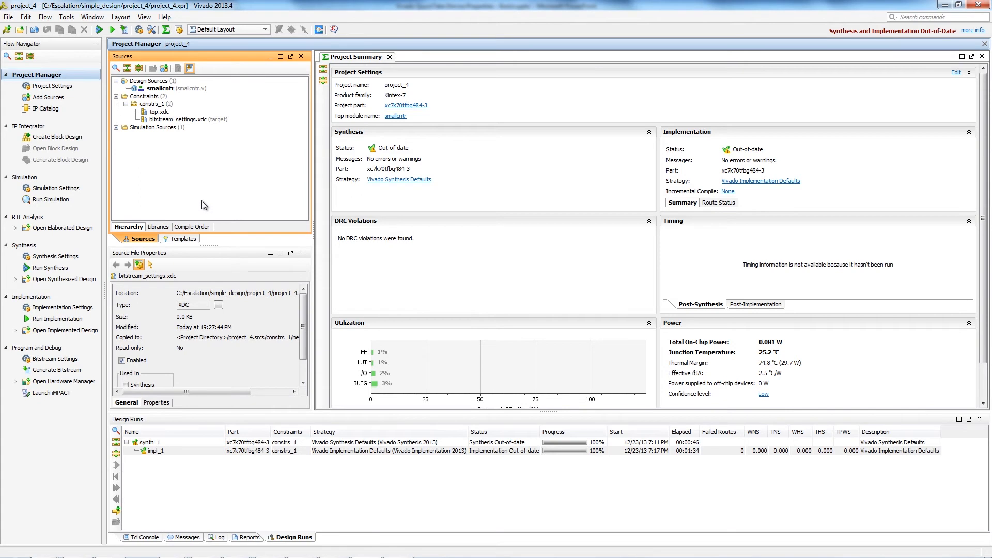
Step: Reset and re-run the out-of-date synthesis run synth_1, and open the synthesized design
click(56, 279)
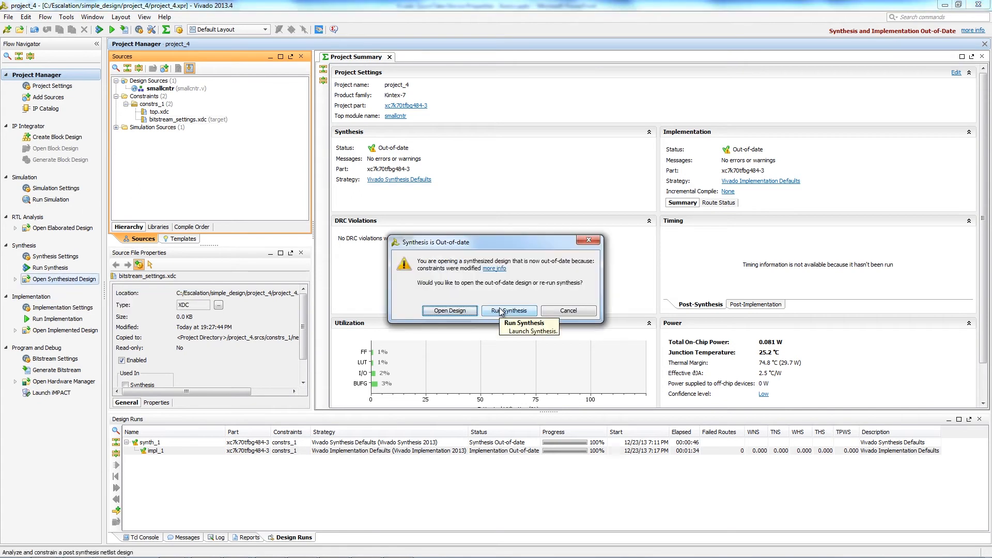
click(500, 308)
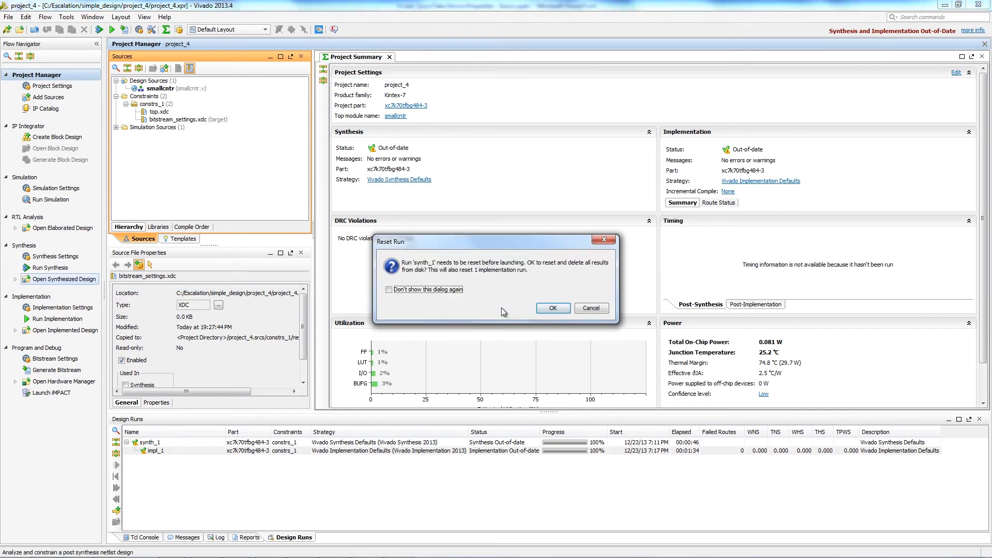
click(547, 309)
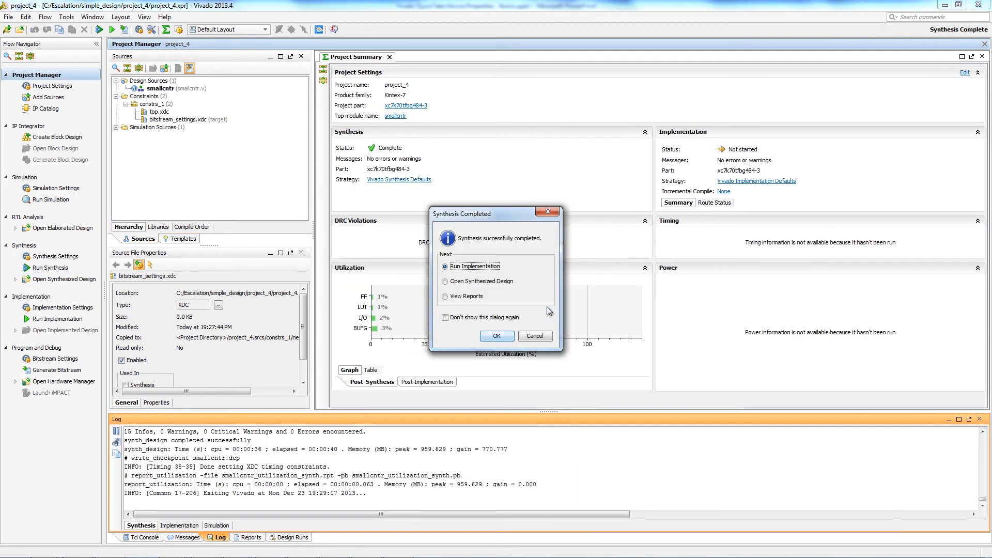
click(476, 283)
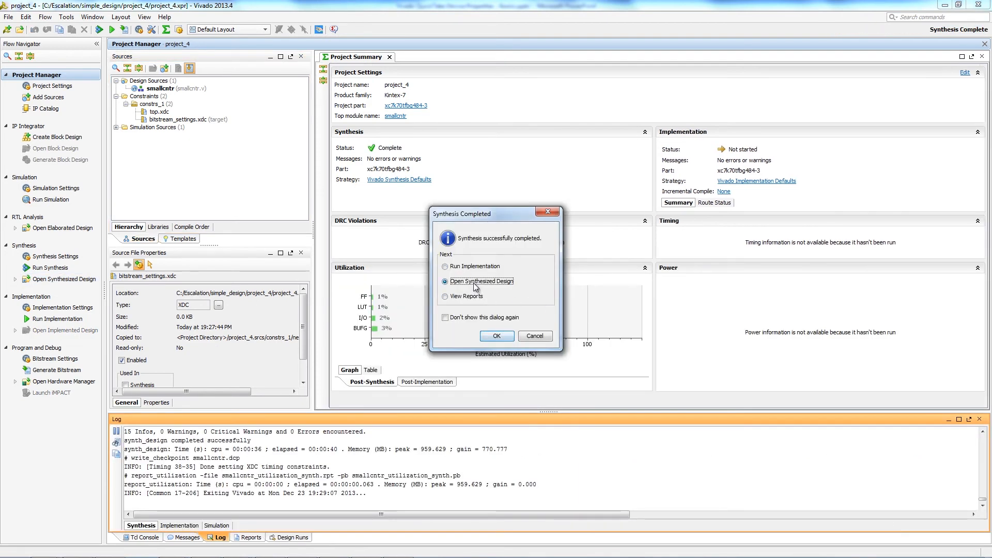
click(494, 337)
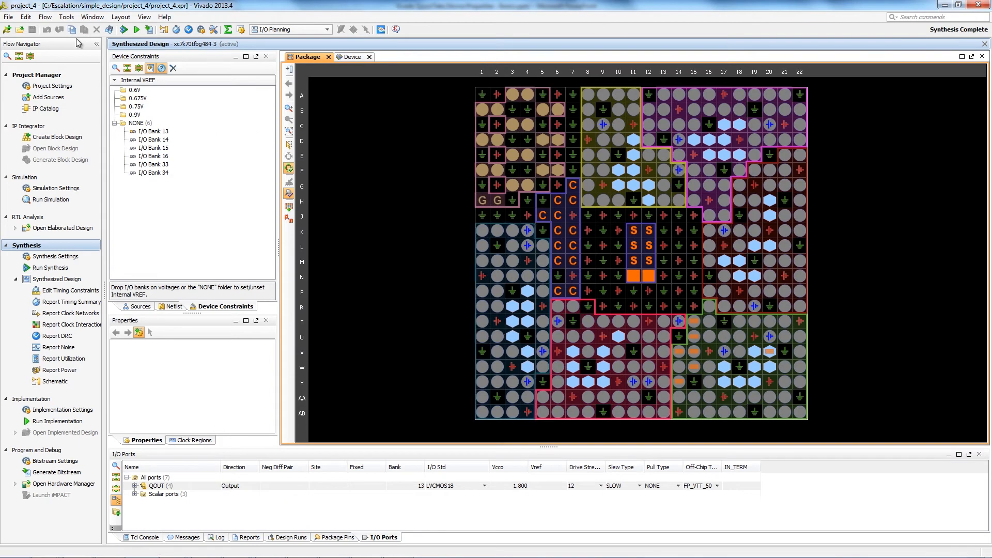
Step: Set Enable Bitstream Compression to TRUE in the synthesized design's device properties and accept the change
click(66, 17)
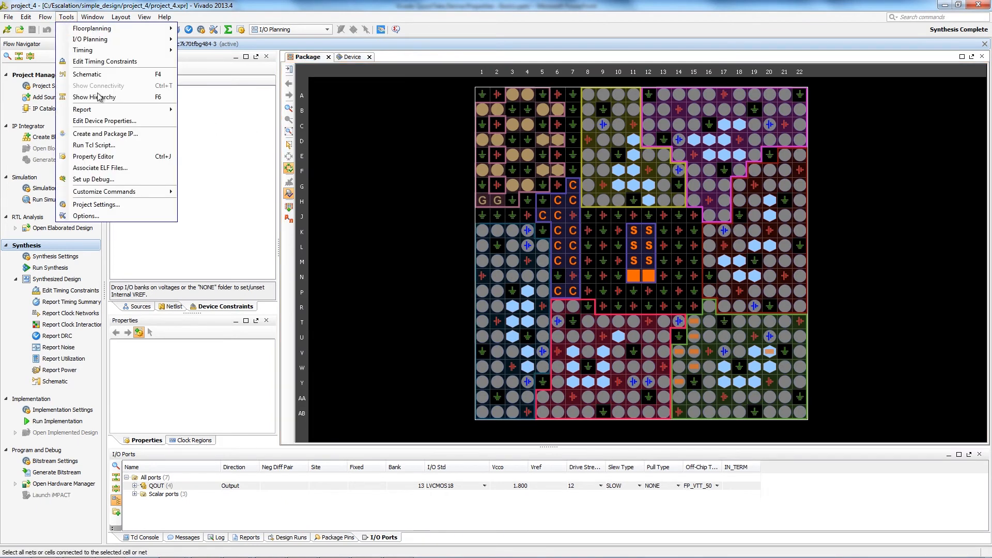
click(100, 122)
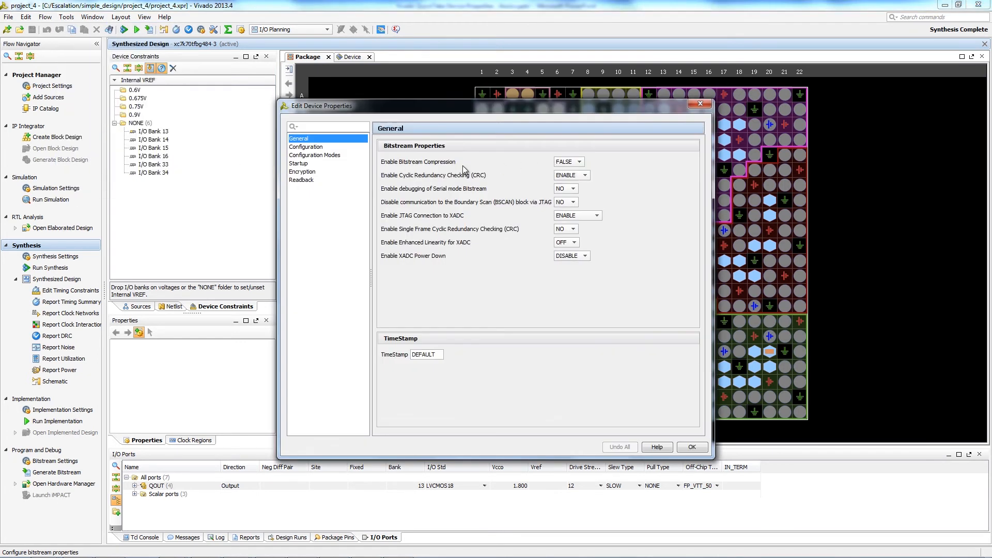
click(568, 162)
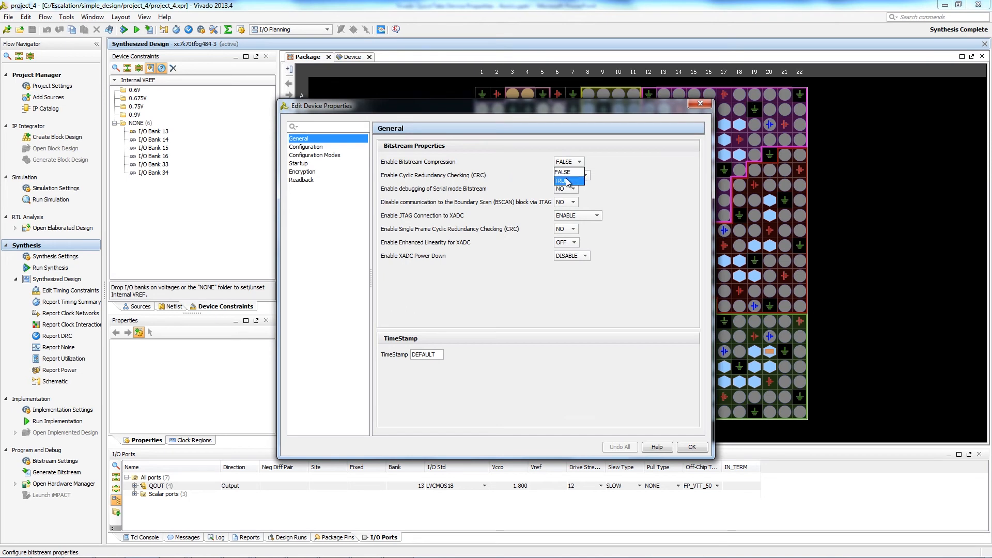
click(569, 180)
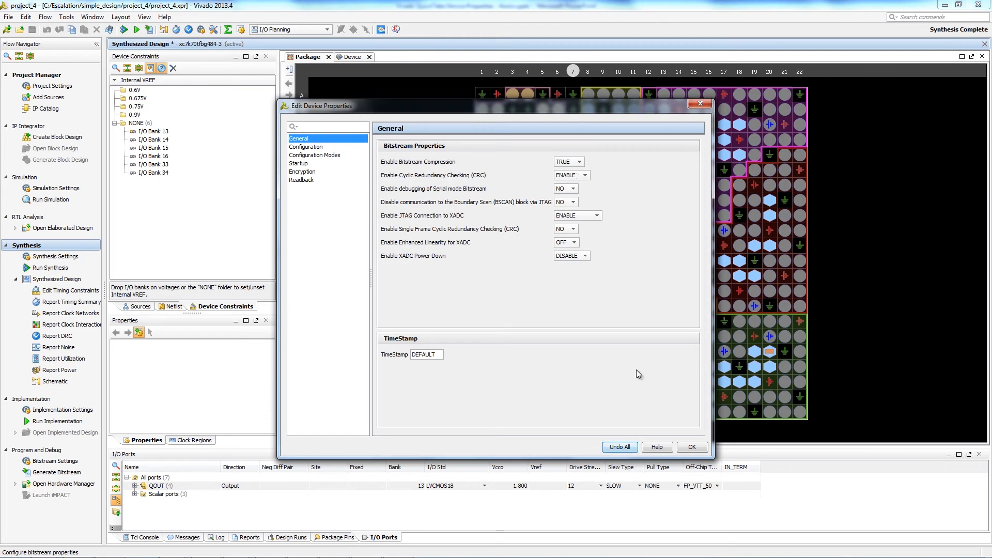
click(692, 447)
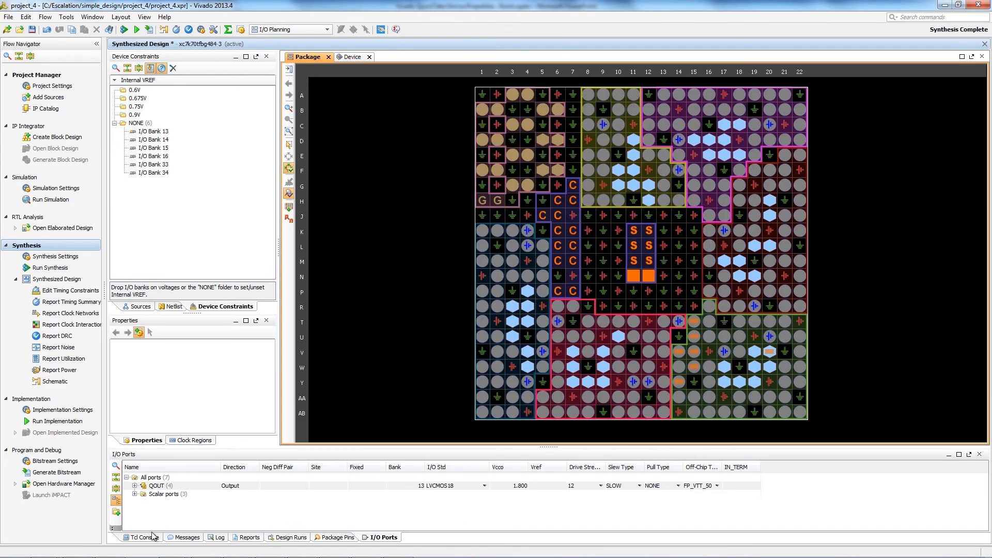
Step: Examine the set_property command for bitstream compression in the Tcl Console
click(142, 537)
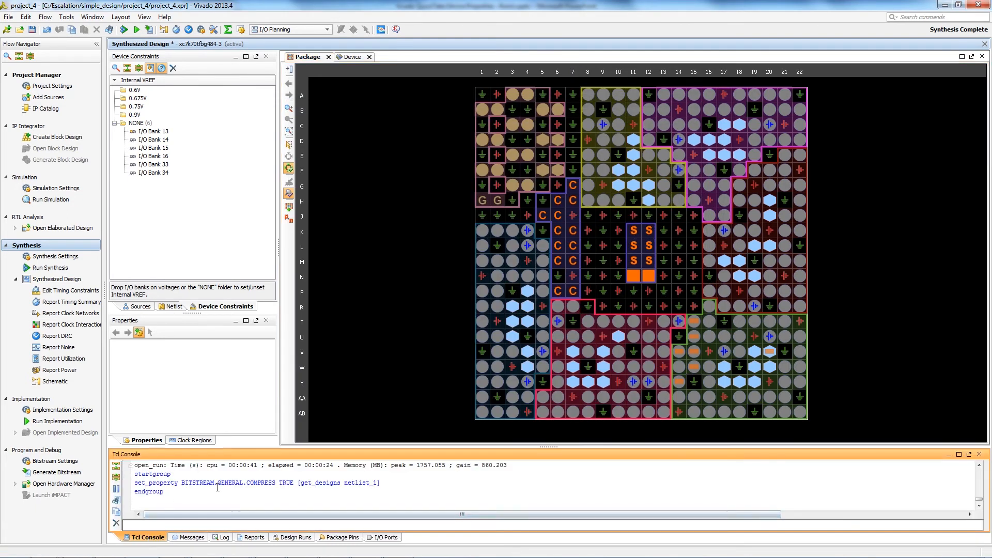
drag(381, 482, 136, 481)
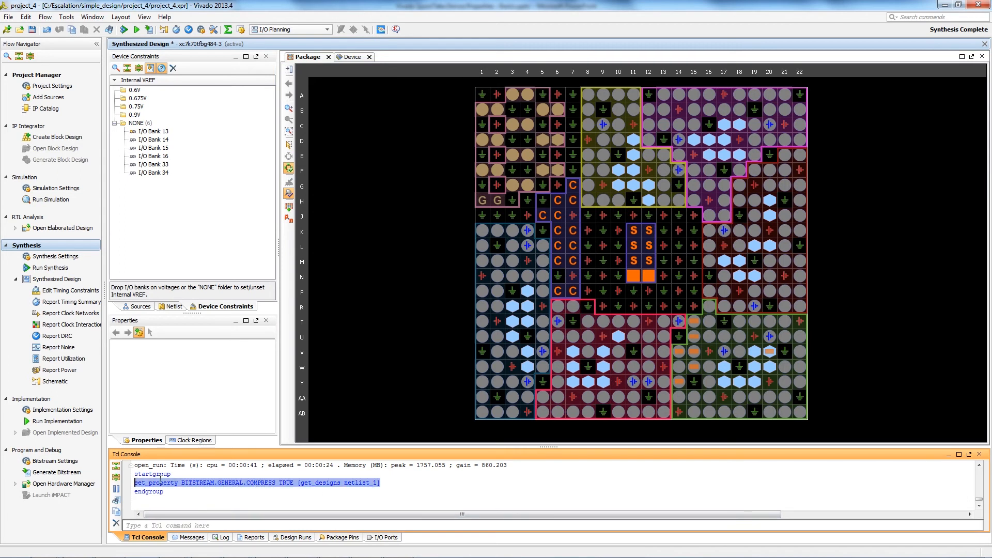
click(174, 526)
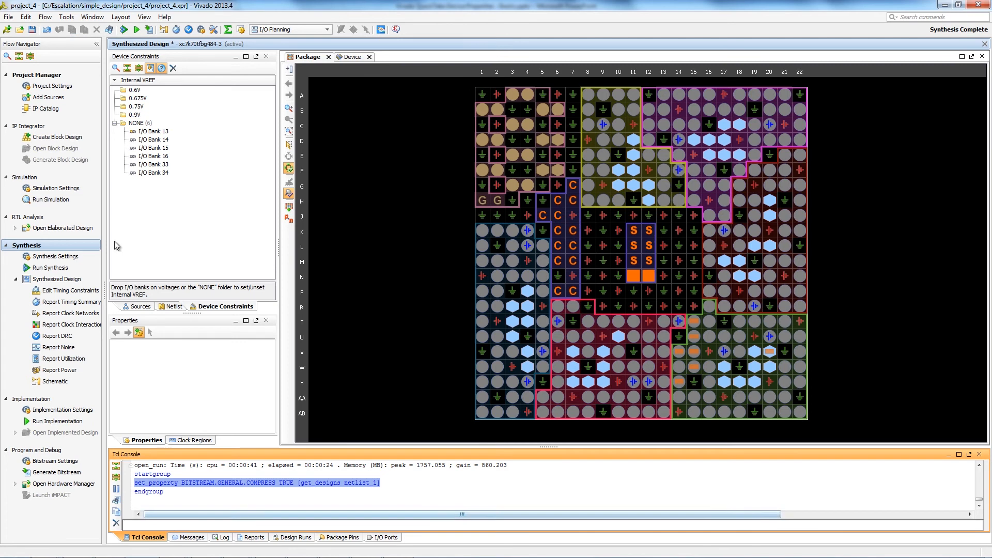
Step: Try JTAGCLK as the startup clock in the device properties, undo that change, and return to the General settings
click(66, 17)
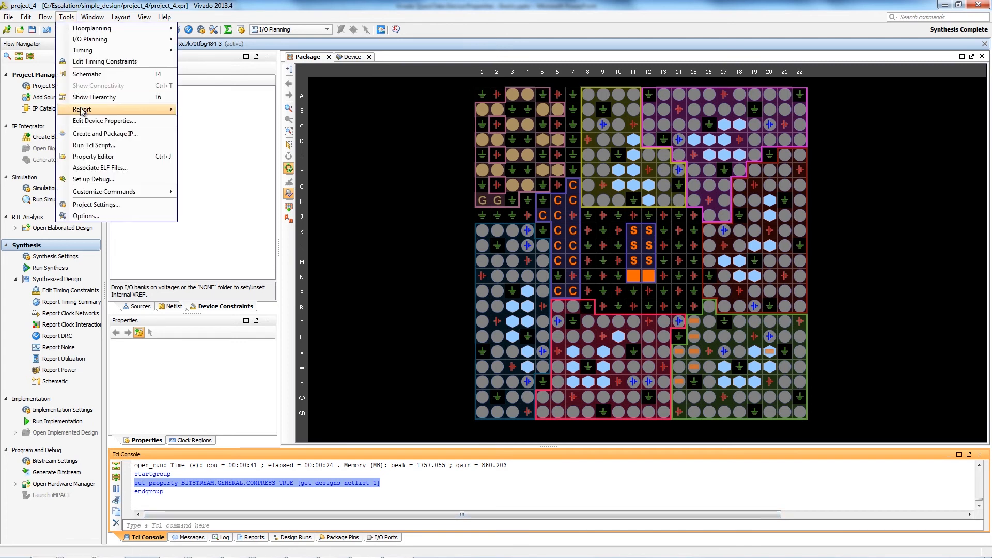
click(88, 121)
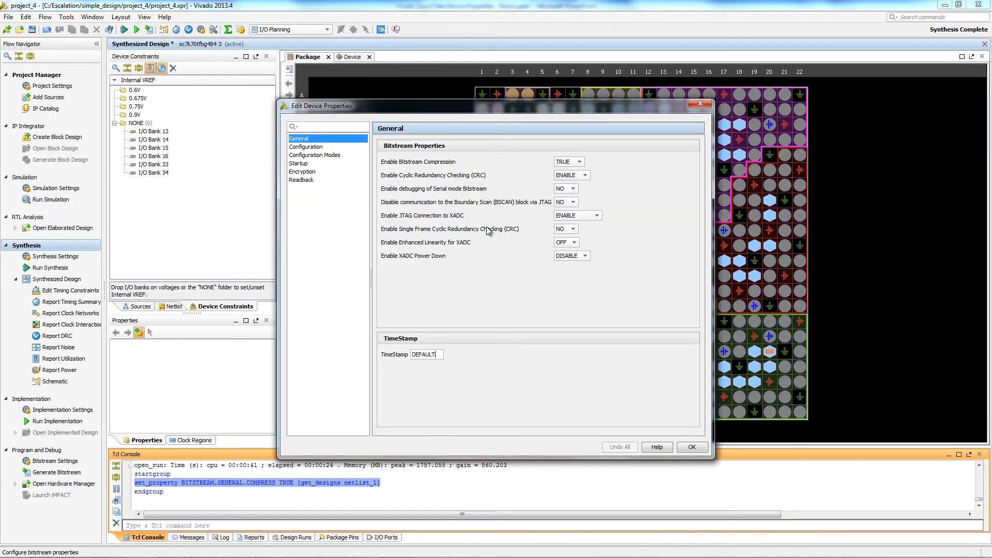
click(300, 164)
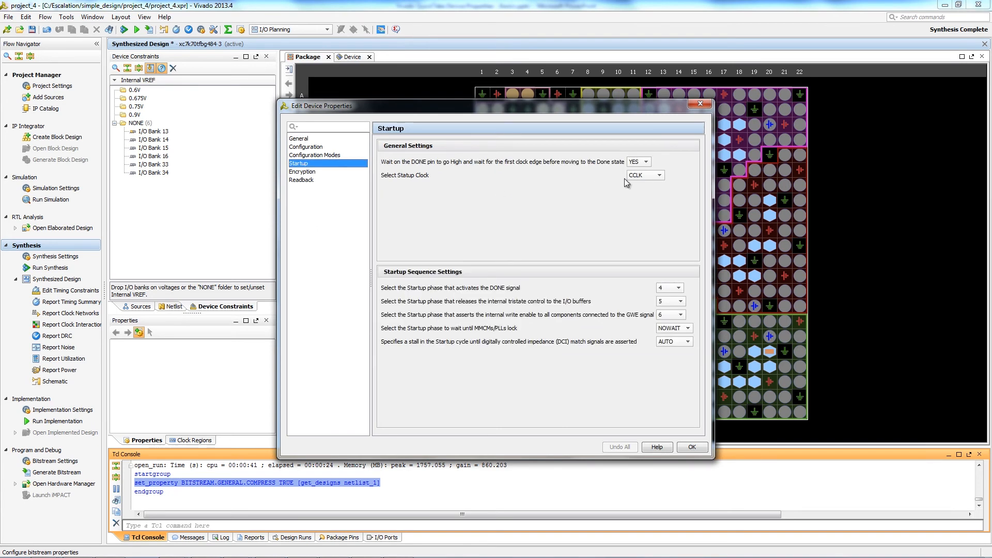
click(641, 176)
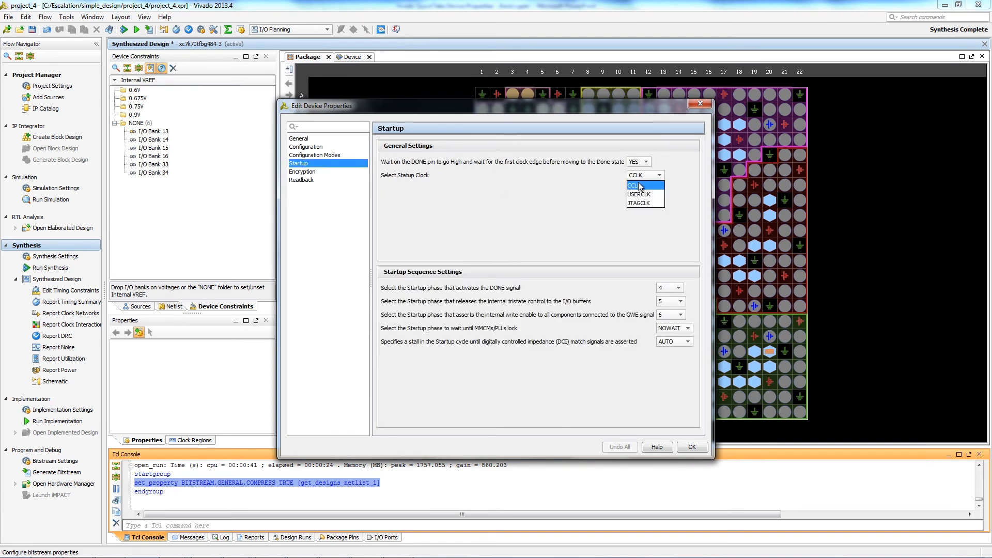
click(640, 203)
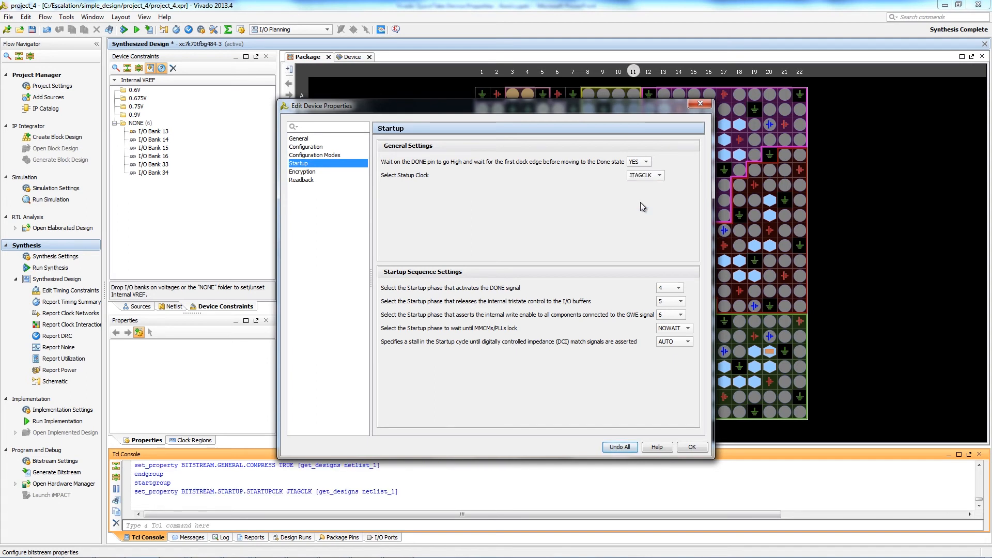
click(619, 448)
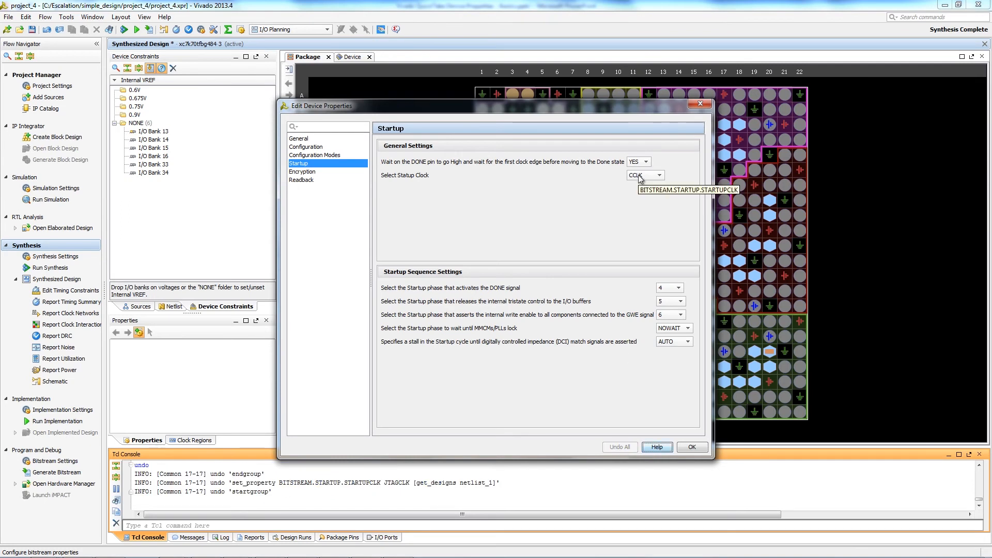
click(304, 139)
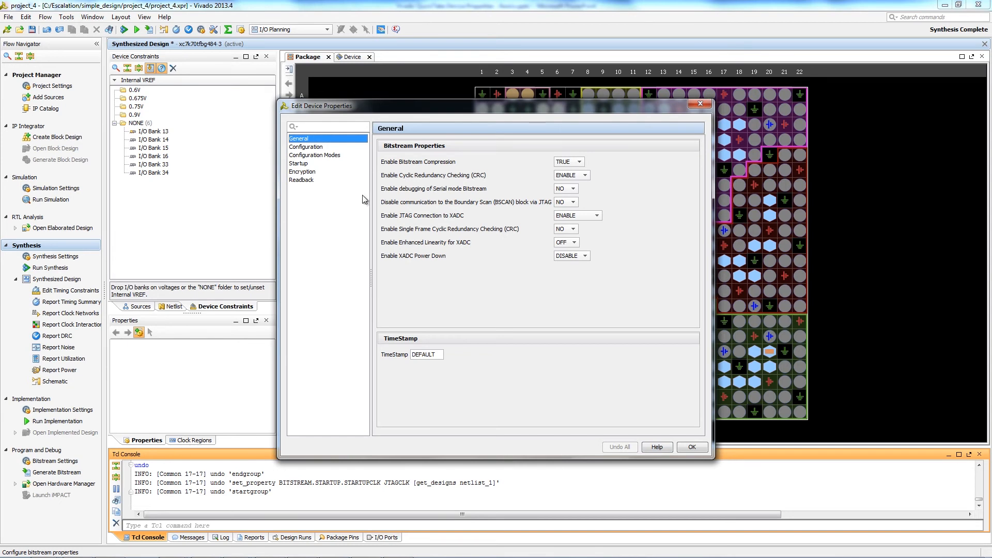
Step: Set the Configuration Voltage to 1.8 and the Configuration Bank Voltage Selection to GND in the device's Configuration properties
click(307, 149)
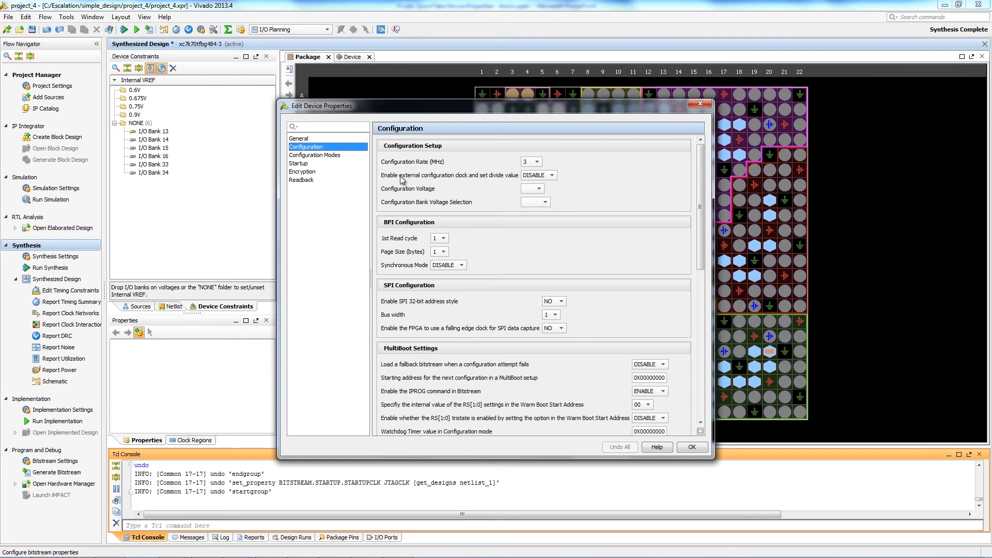
click(531, 190)
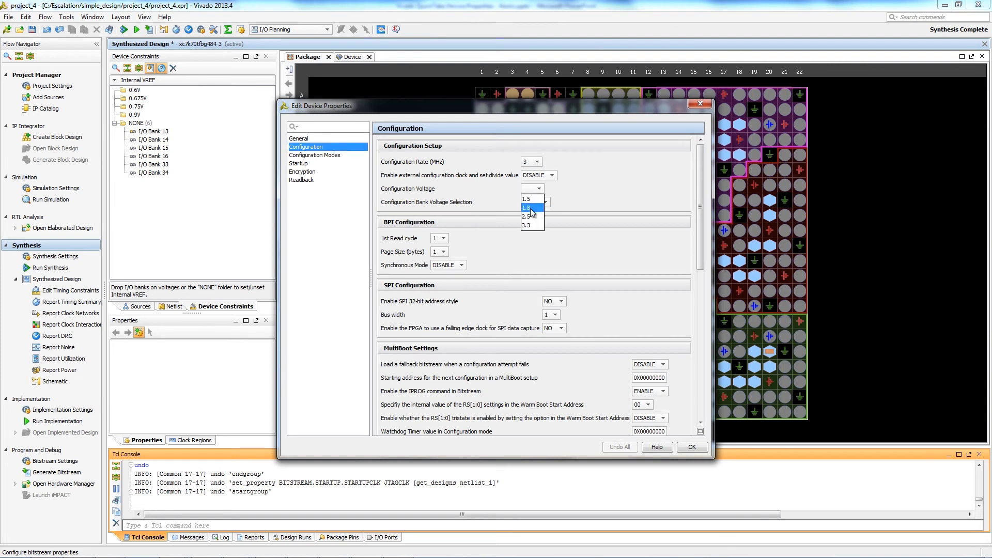
click(532, 208)
click(531, 203)
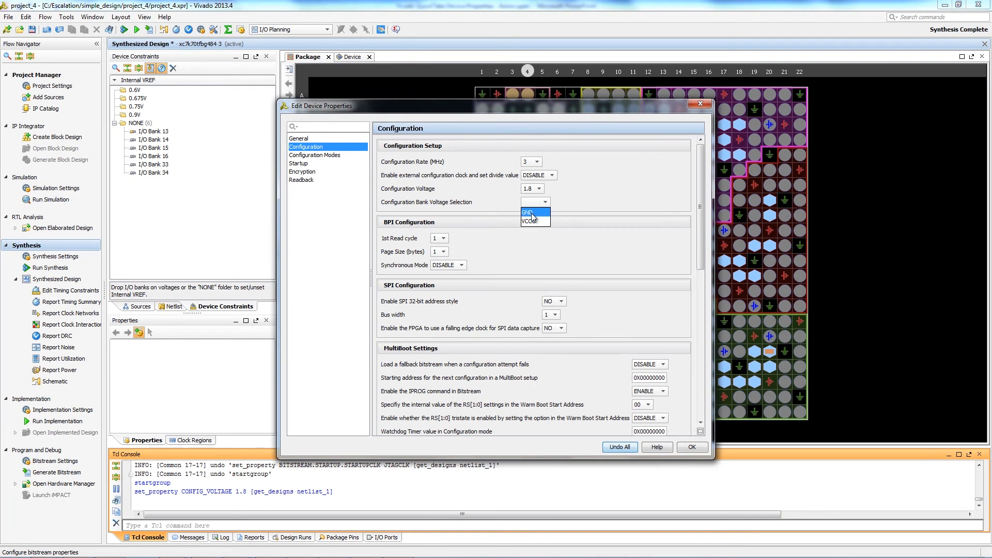
click(532, 214)
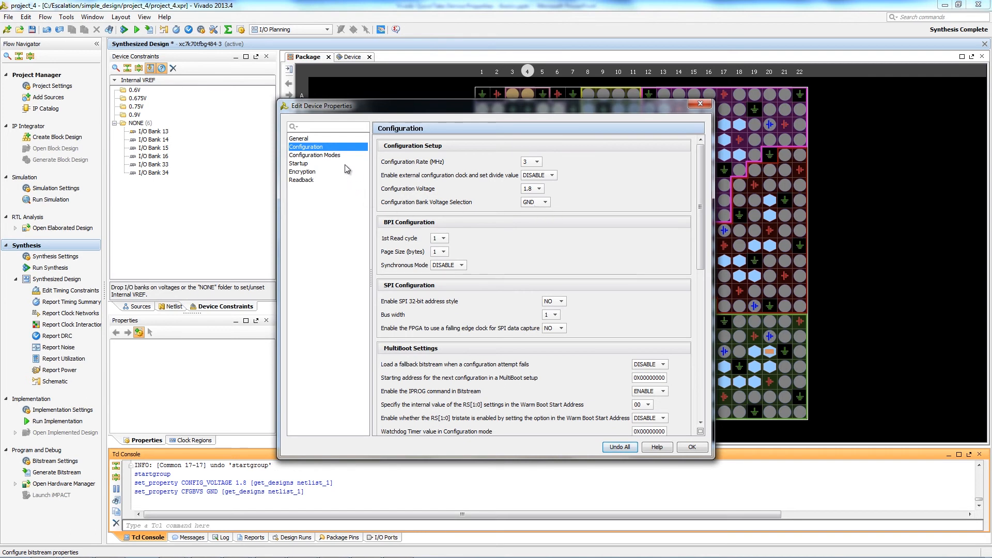
Step: Search the device properties for selectmap, enable the Slave SelectMap x8 configuration mode, and prohibit user I/O use of the configuration pins with persistence
click(330, 127)
text(selectmap)
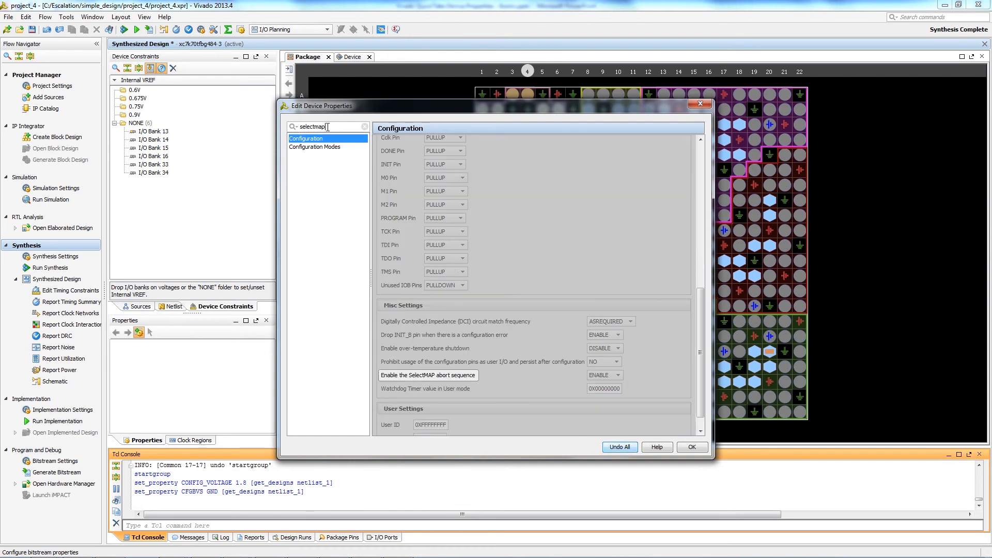
click(302, 148)
drag(696, 209, 692, 325)
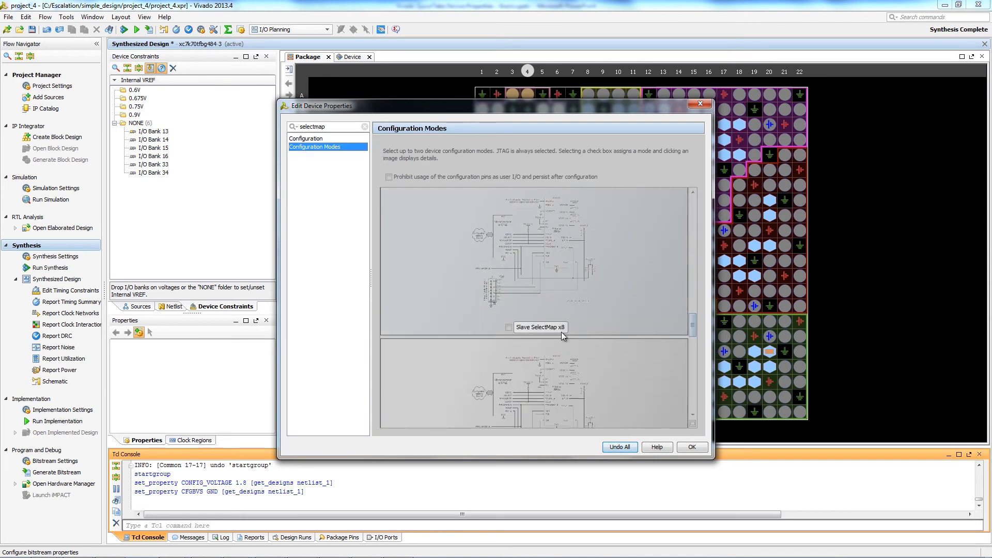
click(509, 327)
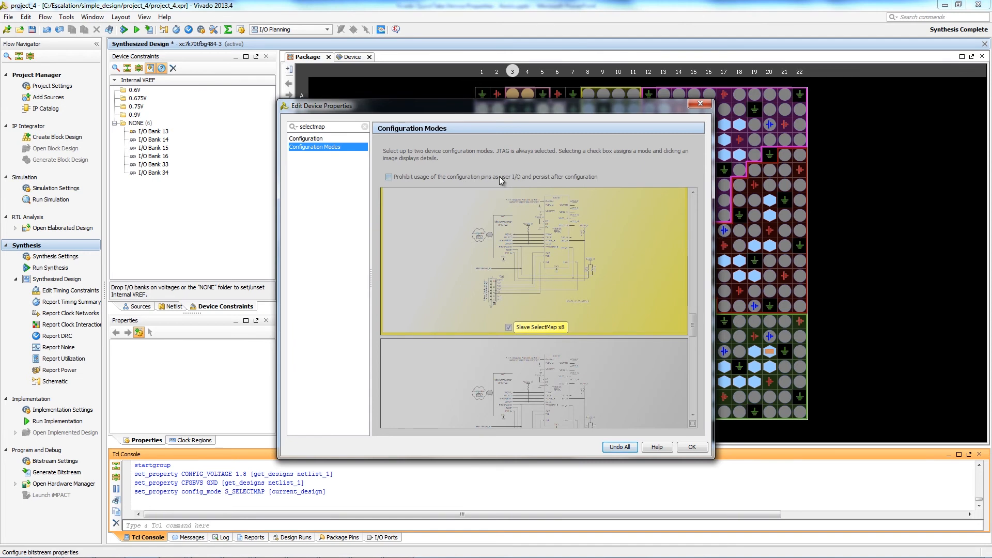
click(389, 177)
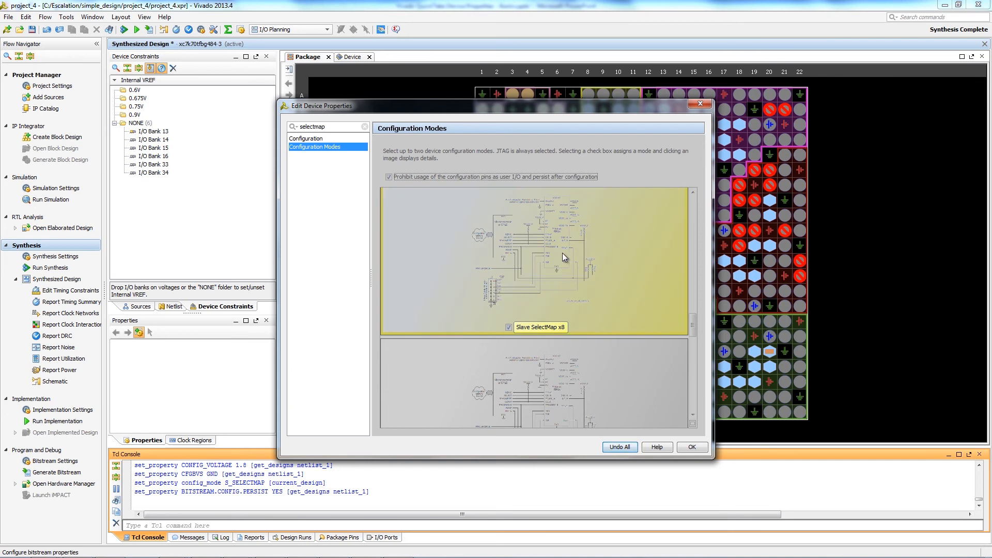
Step: Search the device properties for persist, check that option under Configuration and Configuration Modes, and accept the device property changes
click(321, 139)
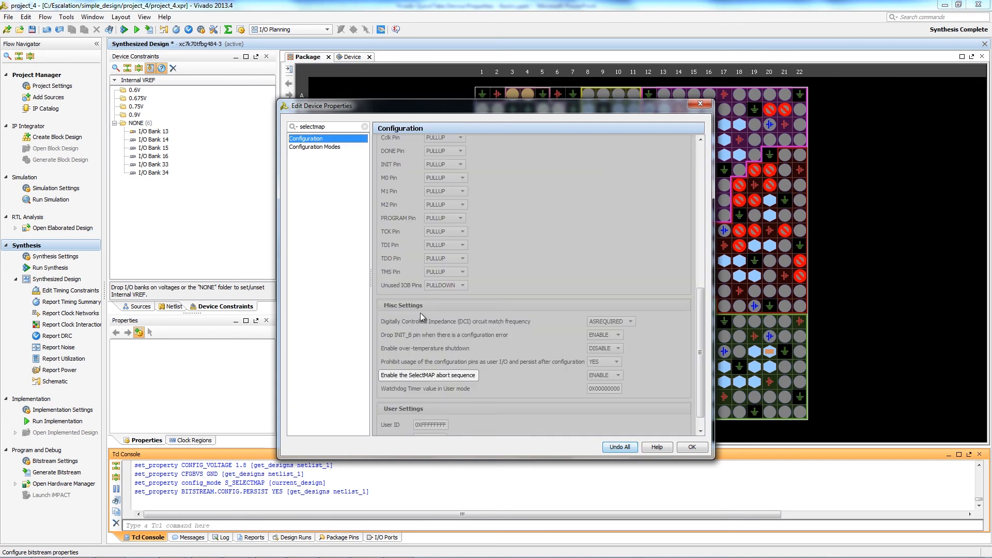
key(BackSpace)
key(BackSpace)
key(BackSpace)
key(BackSpace)
key(BackSpace)
key(BackSpace)
key(BackSpace)
key(BackSpace)
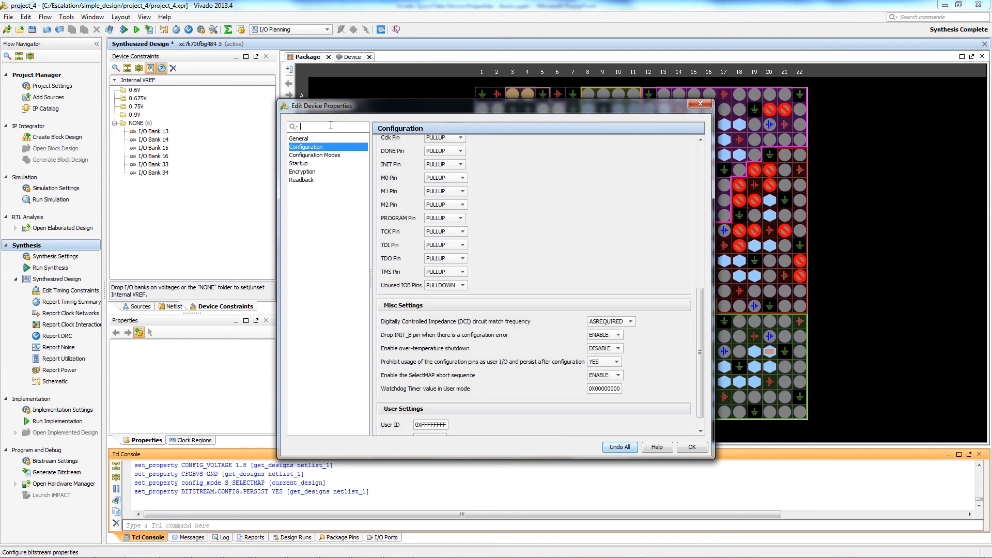
text(persist)
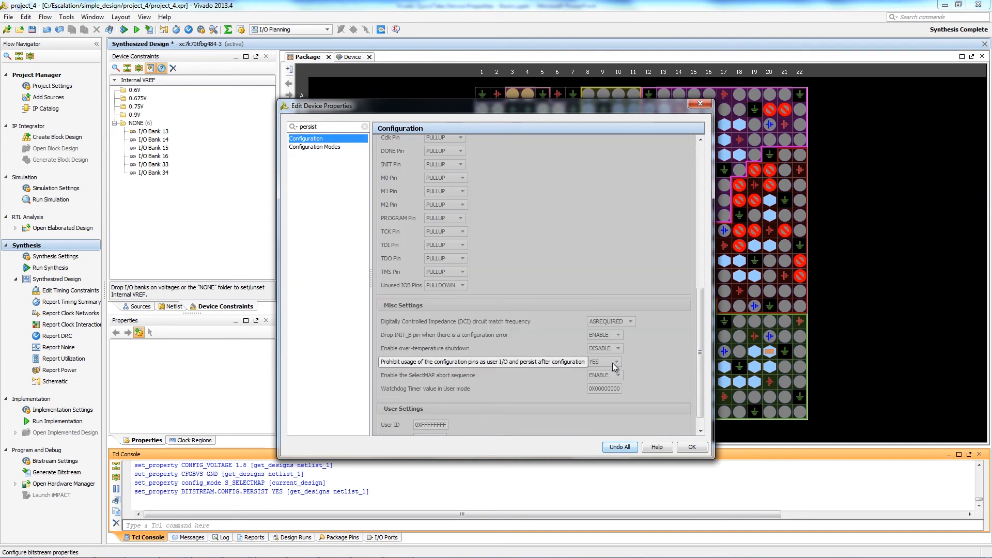
click(314, 147)
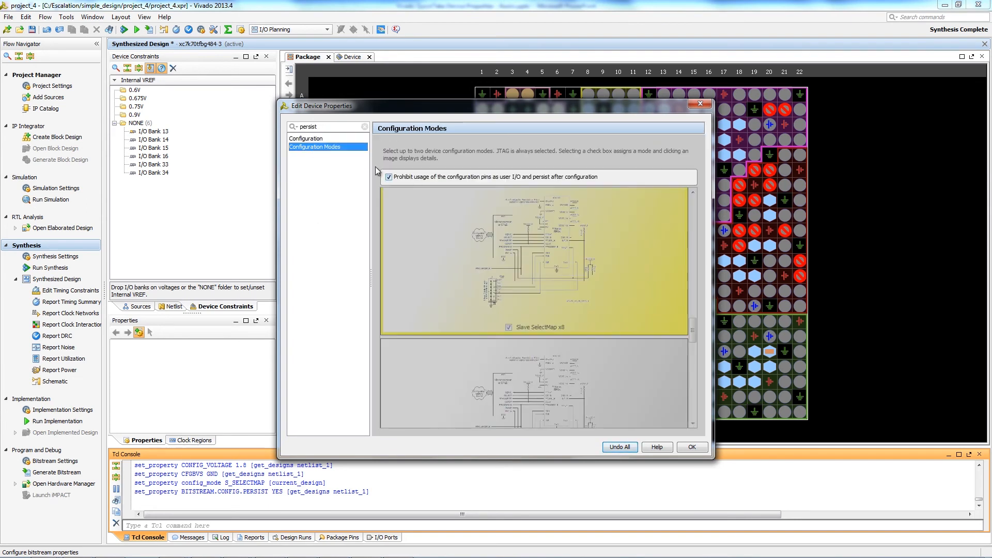
click(692, 447)
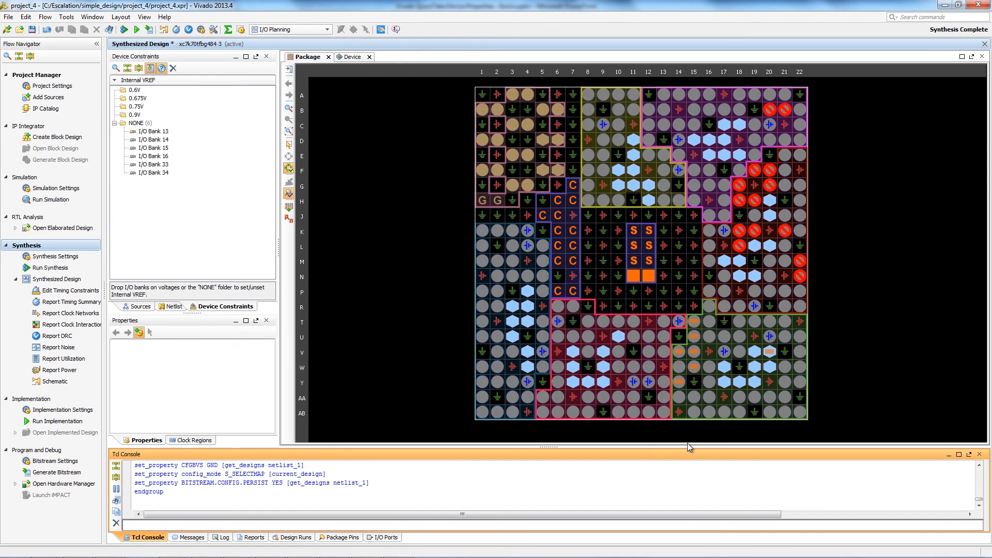
Step: Run a design rule check named drc_1 on the synthesized design with all rules of the default rule deck
click(65, 337)
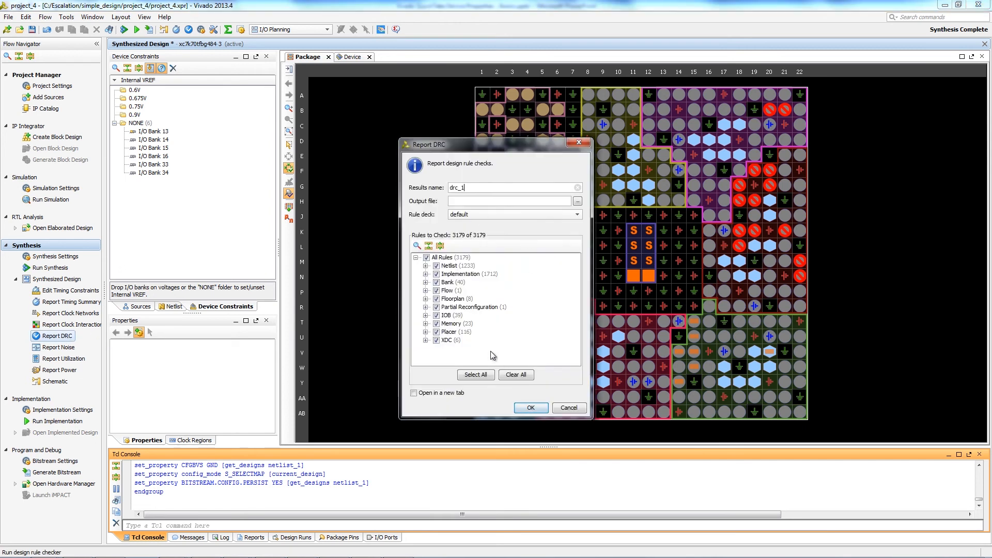
click(531, 408)
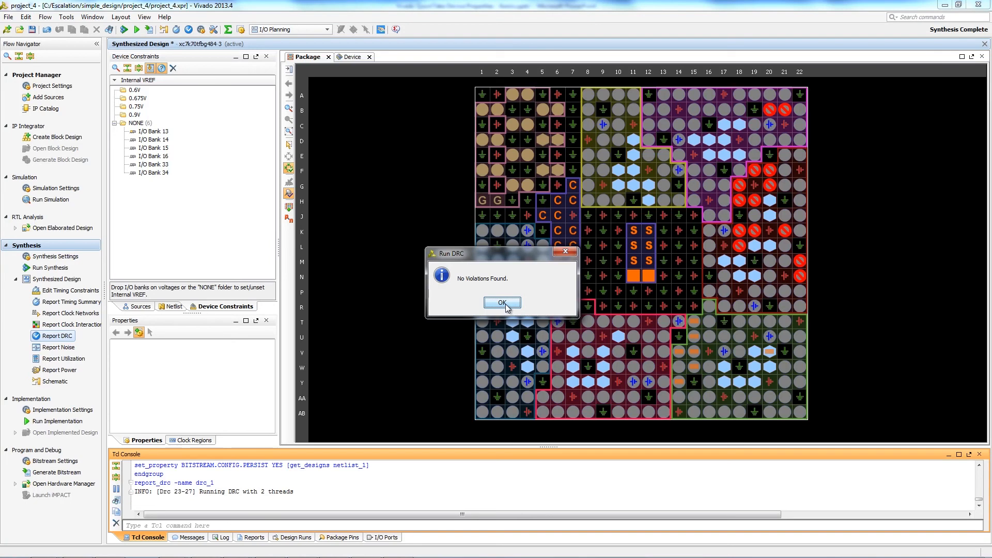
click(502, 303)
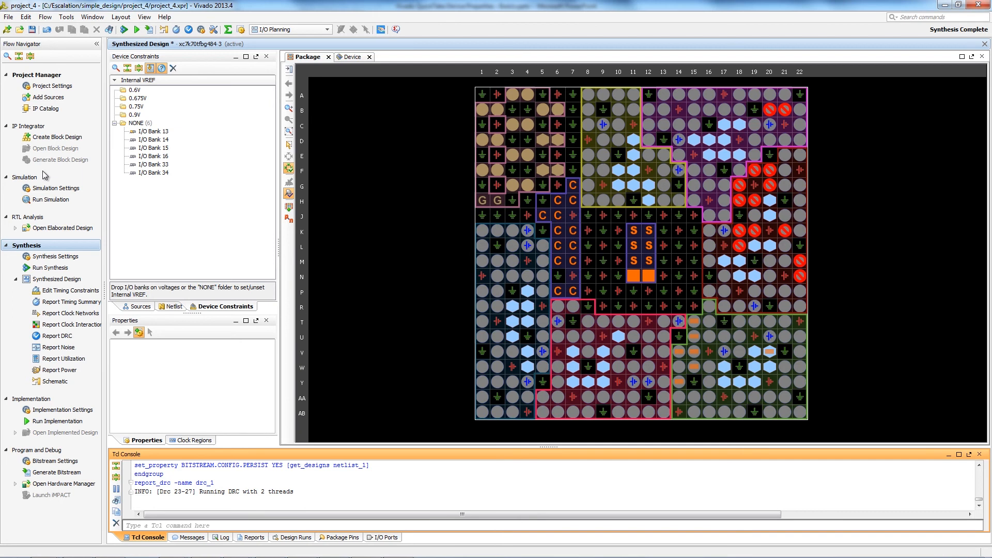
Step: Save the constraints and open bitstream_settings.xdc and top.xdc to examine the constraints each file holds
click(8, 18)
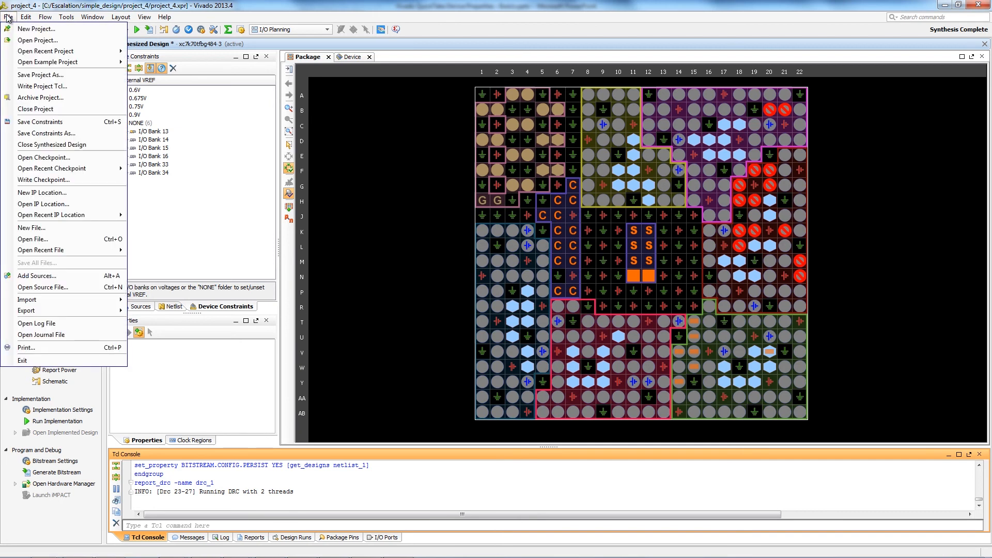
click(35, 124)
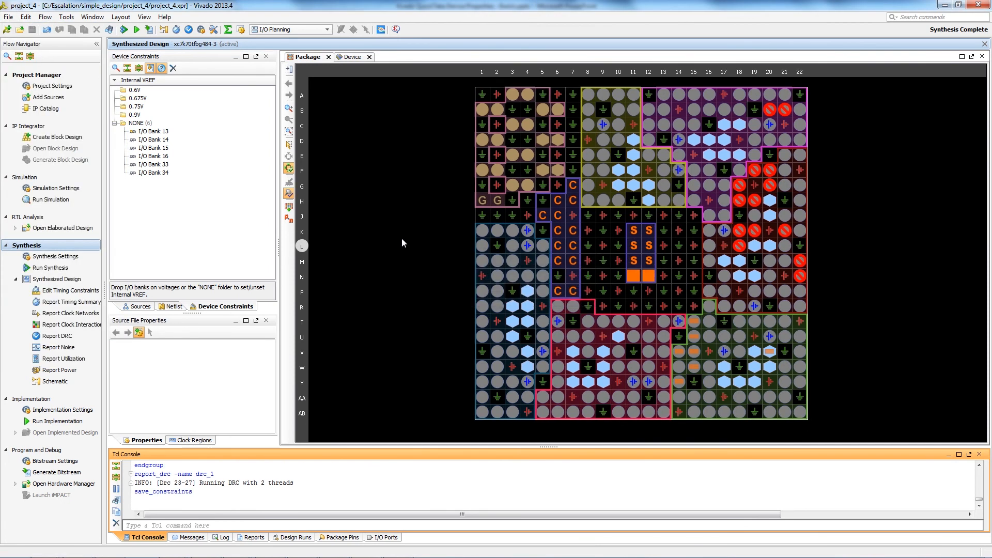
click(139, 307)
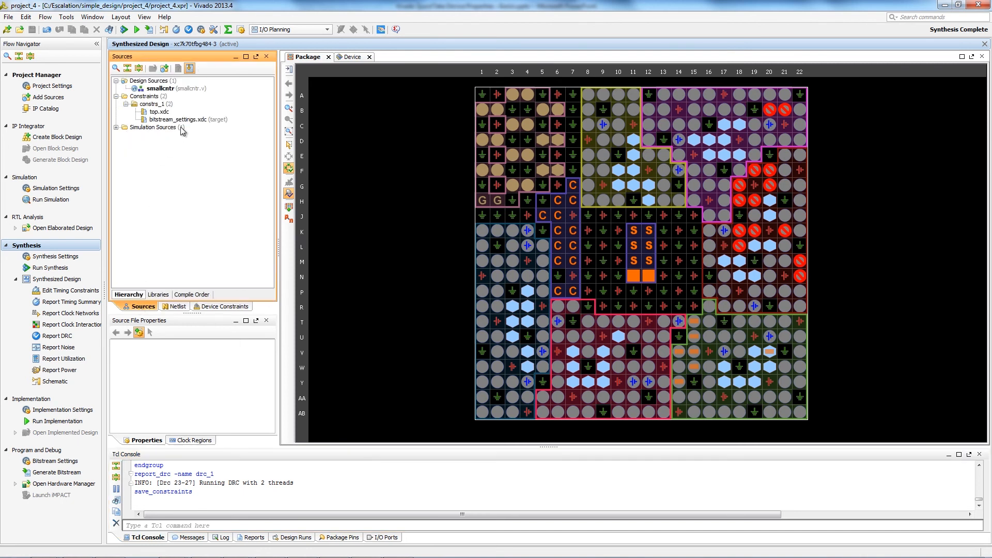
click(190, 120)
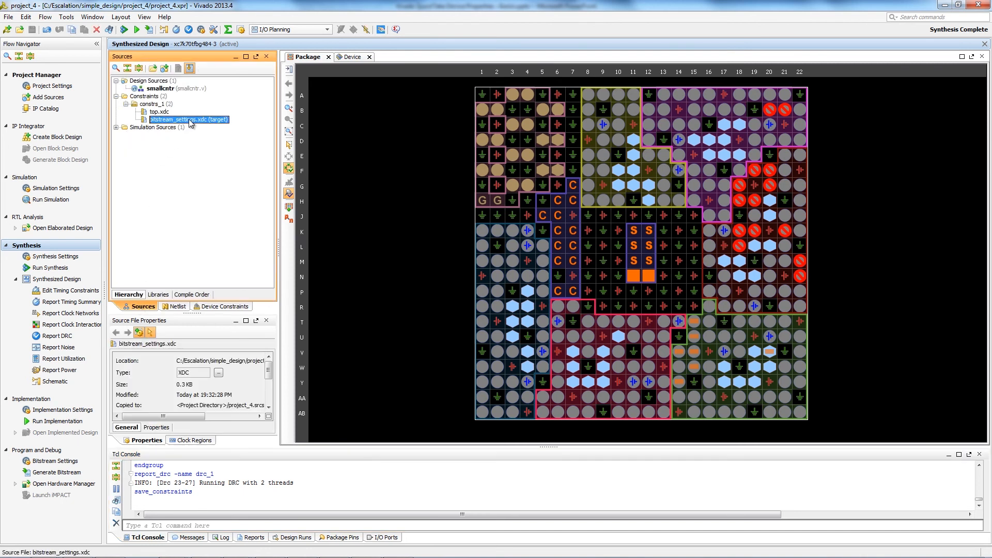
double_click(190, 120)
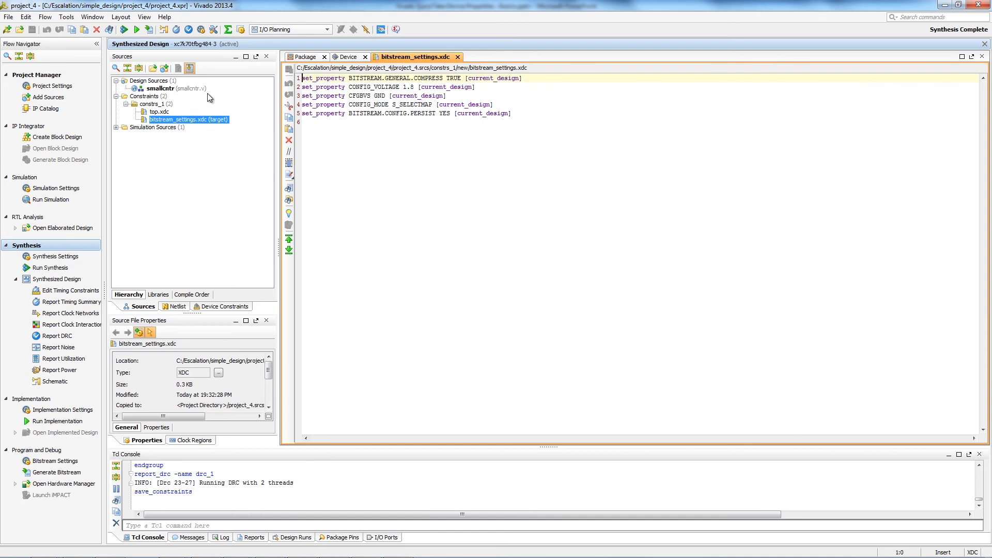
double_click(160, 112)
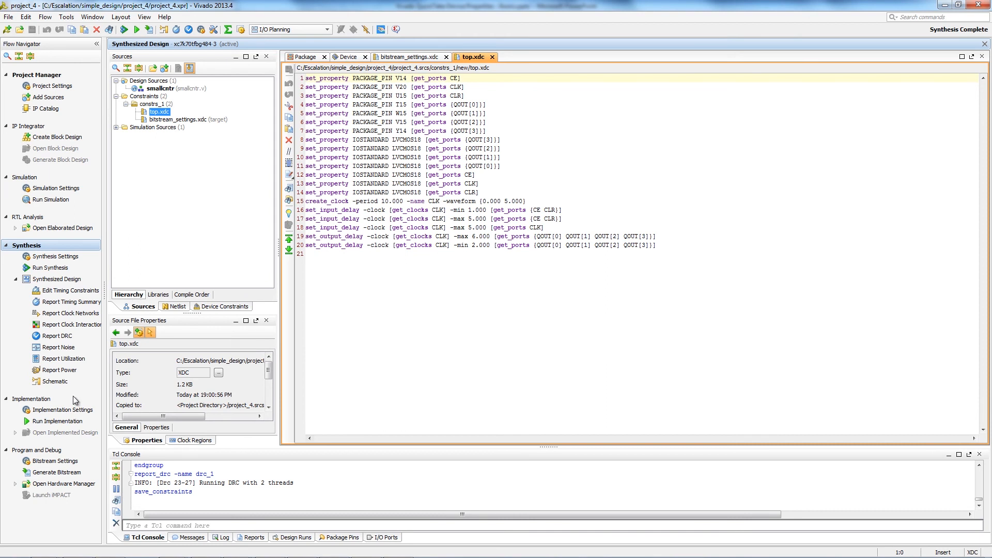
Step: Run implementation and open the implemented design, closing the synthesized design
click(61, 423)
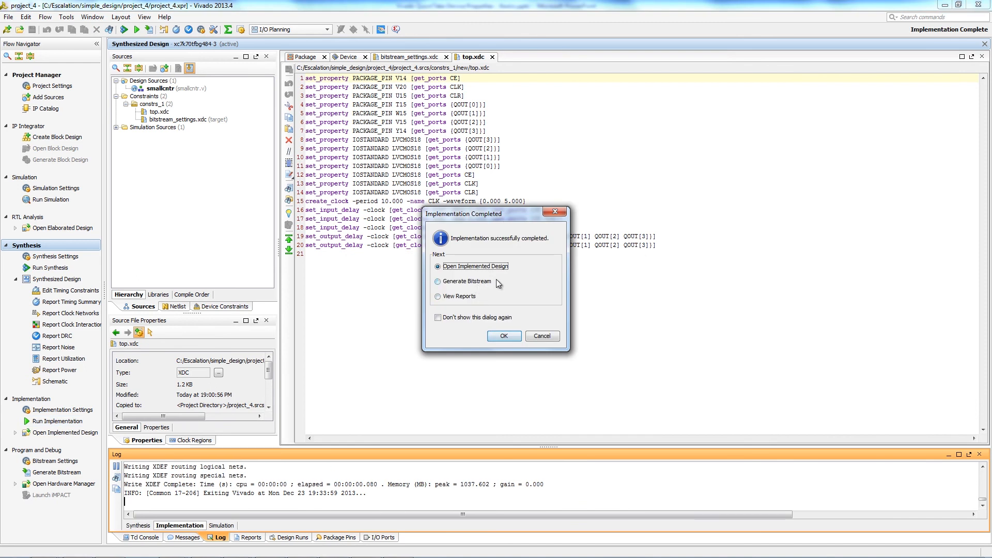
click(504, 337)
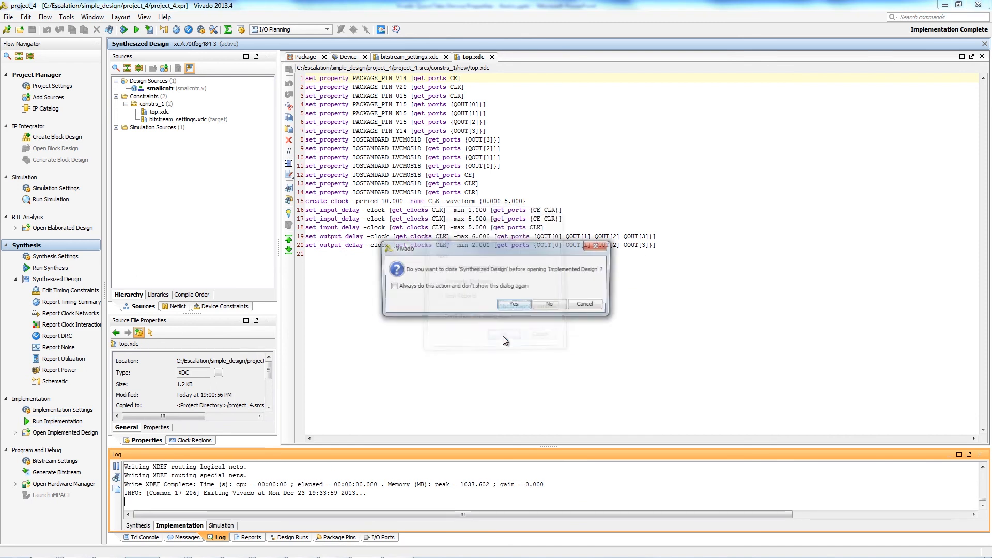
click(511, 308)
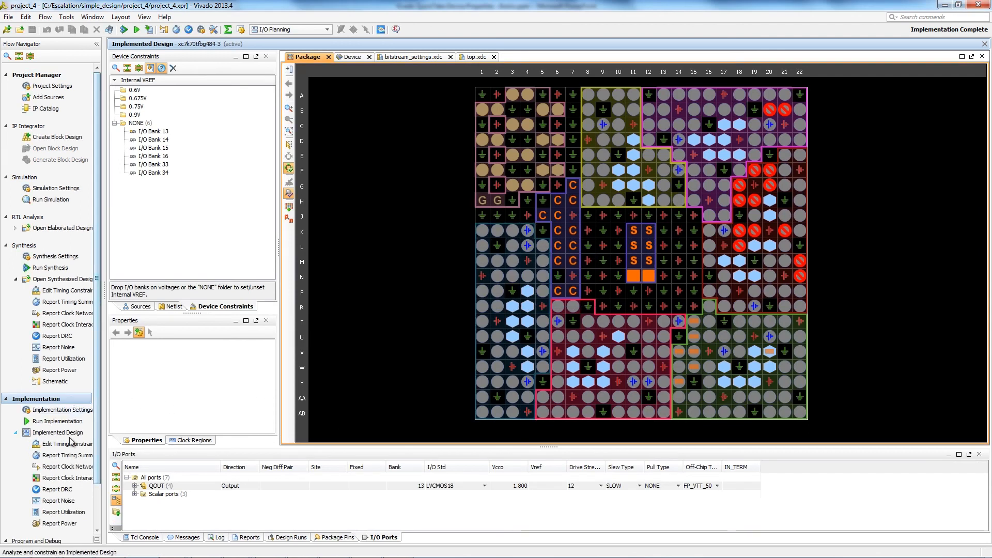
Step: Run a design rule check named drc_1 on the implemented design with all rules selected
click(61, 490)
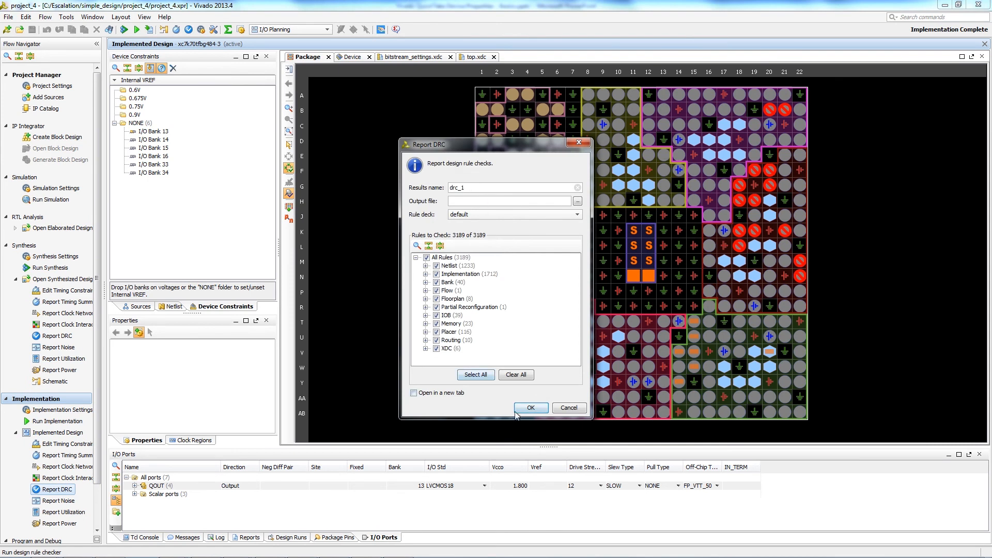
click(532, 408)
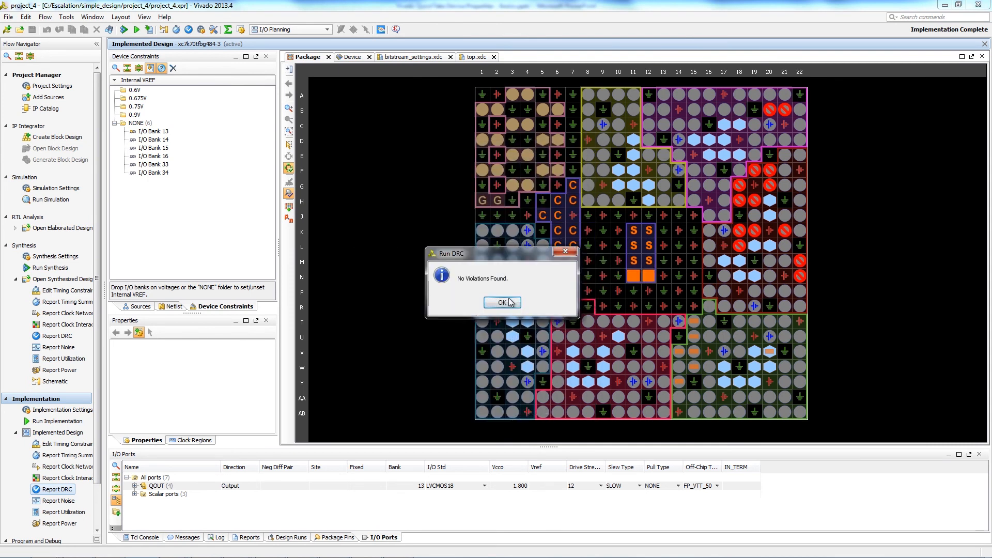
click(503, 304)
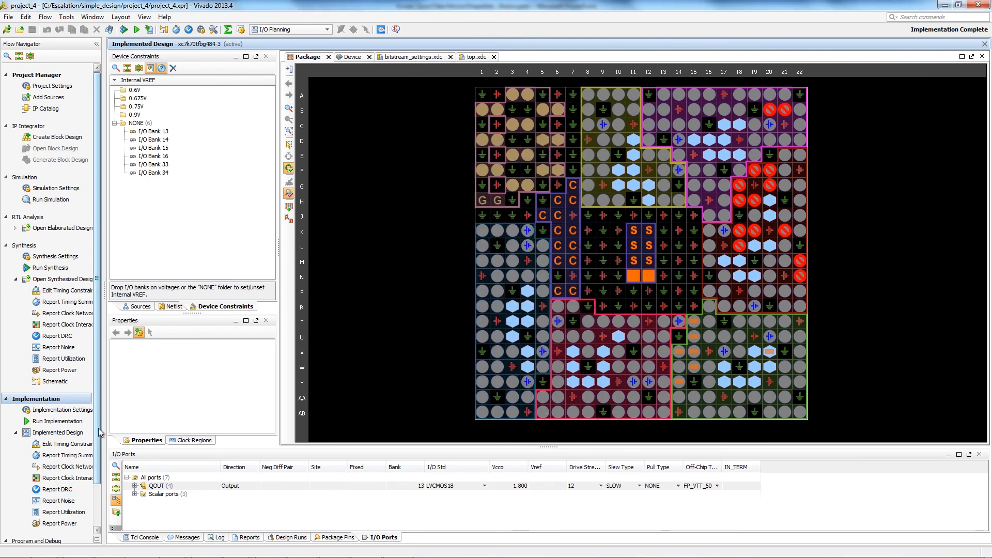
Step: Generate the bitstream for the implemented design and choose to view the reports once generation completes
scroll(70, 511, down, 2)
click(71, 514)
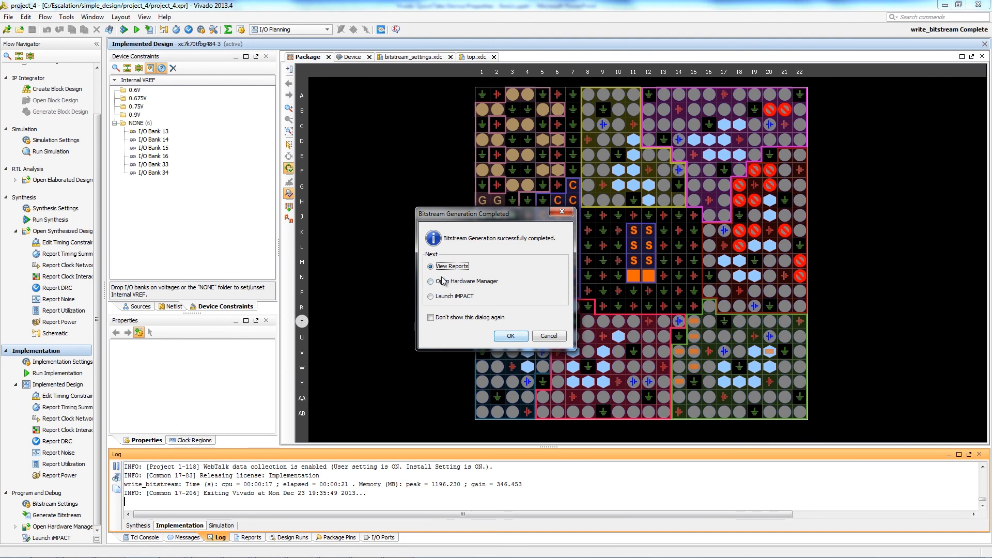
click(510, 336)
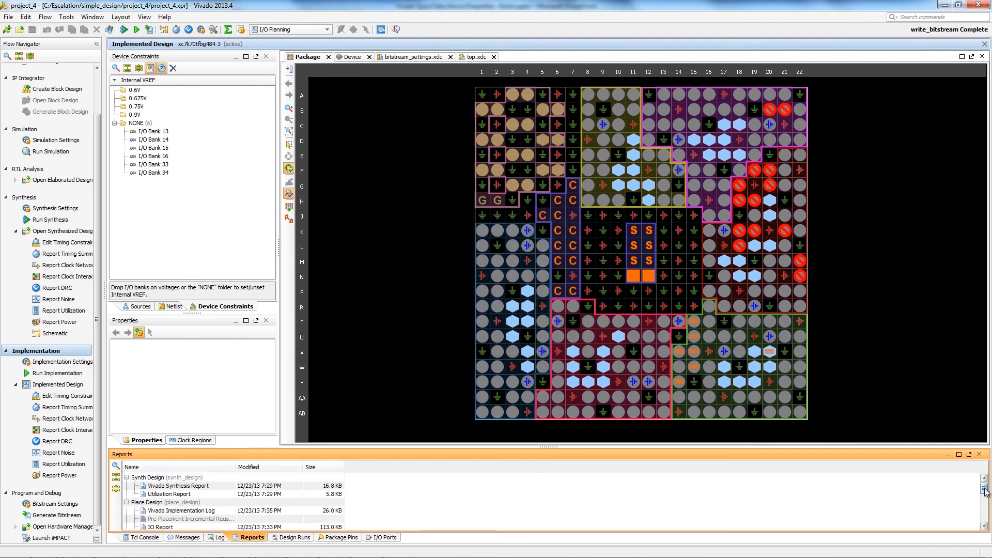
Step: Open the Vivado Implementation Log under Write Bitstream, search it for compression, and examine the bitstream generation messages
drag(985, 488, 985, 520)
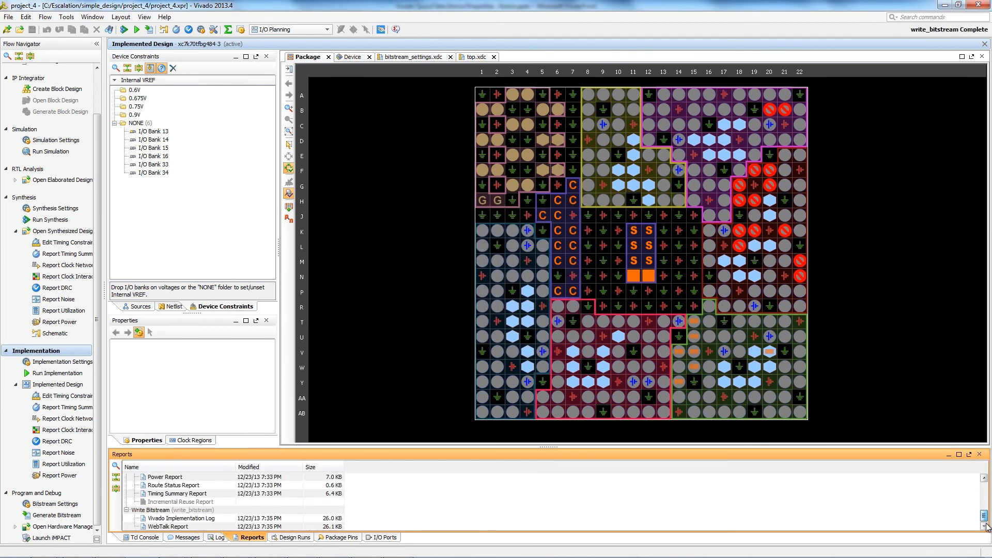
double_click(197, 518)
key(ctrl+f)
text(compression)
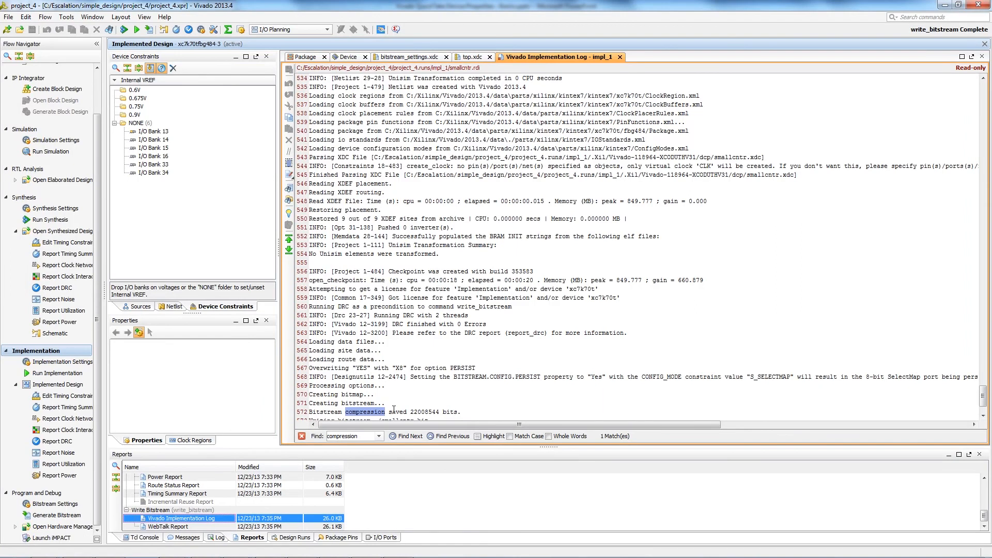
scroll(983, 397, down, 2)
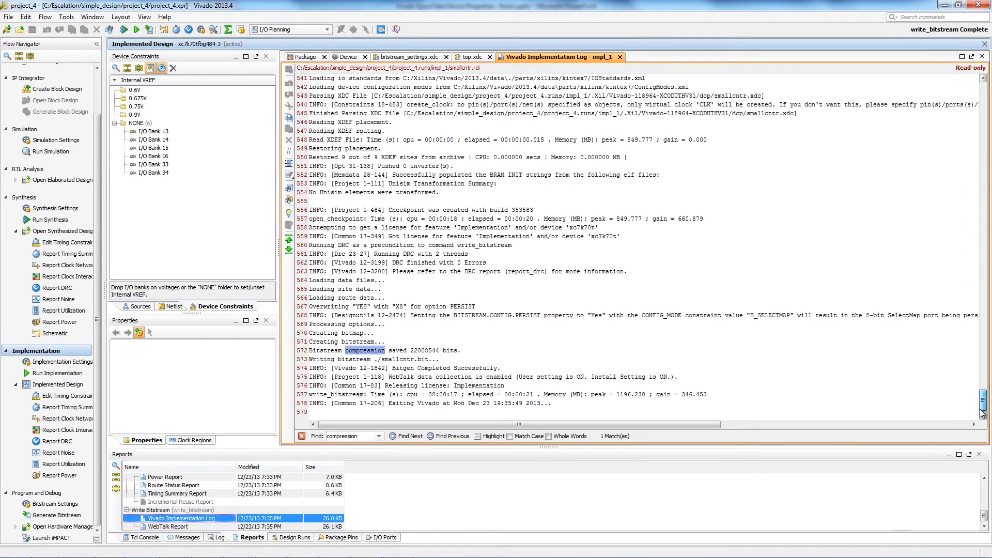